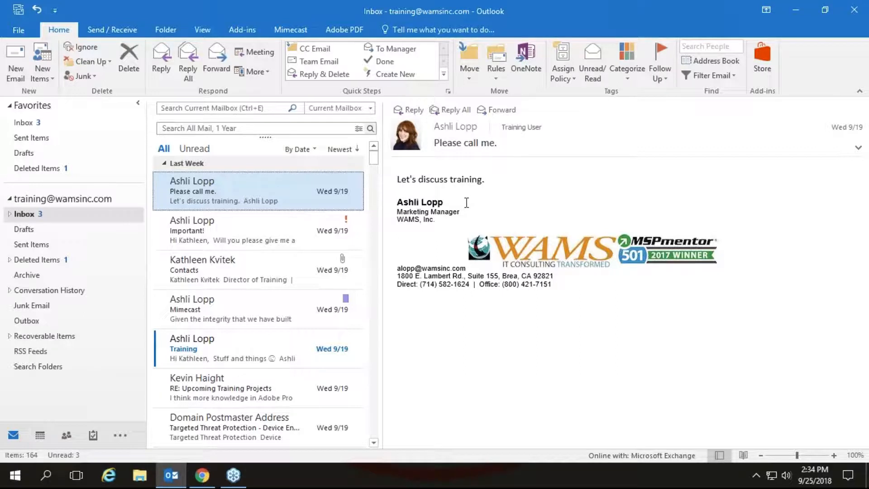
Open the mailbox search and remove the From, Body and Subject criteria fields
{"action": "left_click", "coordinate": [207, 107]}
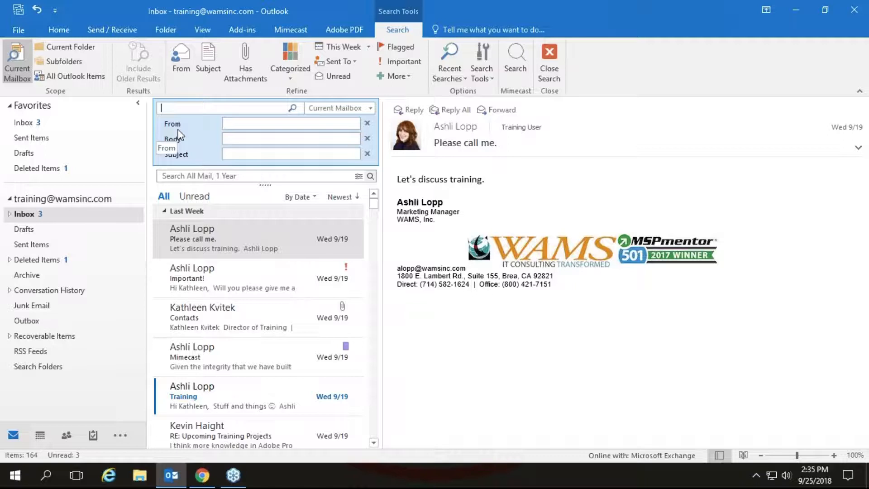
{"action": "left_click", "coordinate": [367, 136]}
{"action": "left_click", "coordinate": [367, 127]}
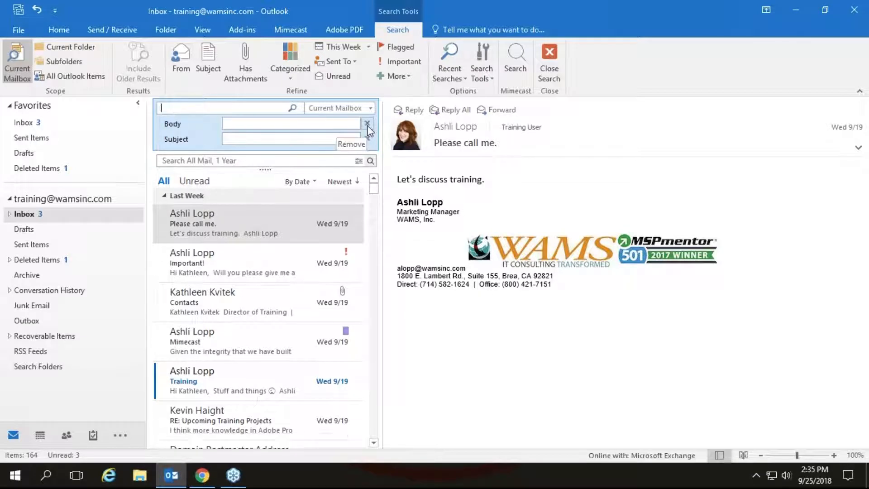
{"action": "left_click", "coordinate": [367, 124]}
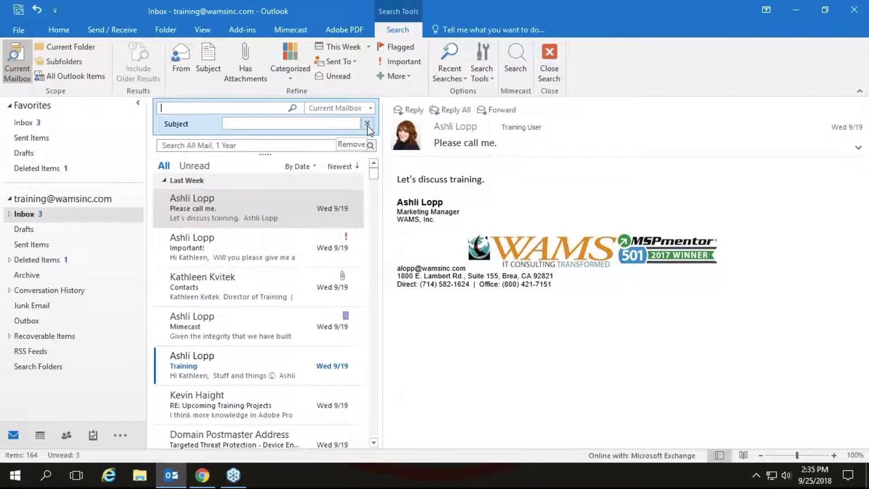
{"action": "left_click", "coordinate": [367, 125]}
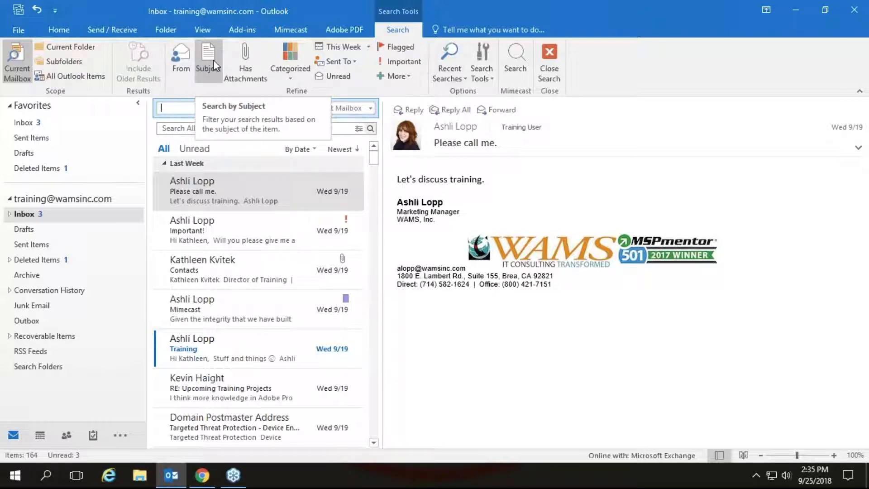
Erase the from:"Sender Name" search text and show the list of extra search properties
{"action": "left_click", "coordinate": [182, 54]}
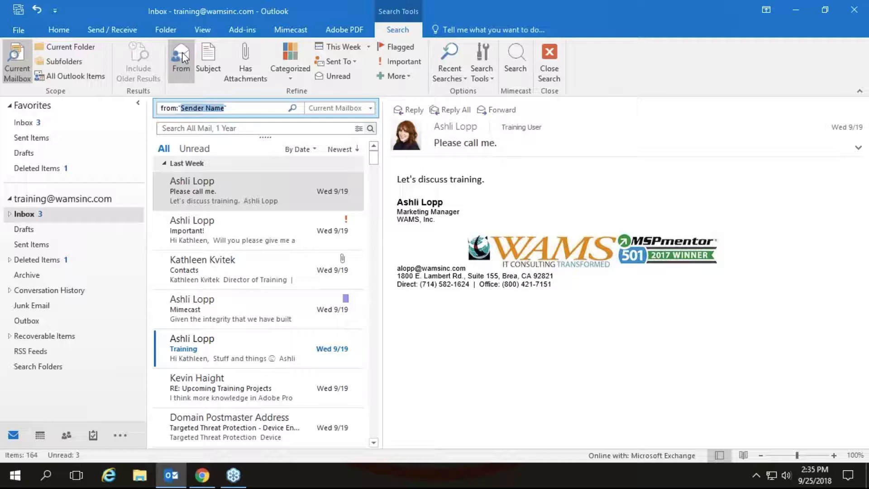
{"action": "left_click", "coordinate": [253, 111]}
{"action": "key", "text": "BackSpace"}
{"action": "key", "text": "BackSpace"}
{"action": "key", "text": "BackSpace"}
{"action": "key", "text": "BackSpace"}
{"action": "key", "text": "BackSpace"}
{"action": "key", "text": "BackSpace"}
{"action": "key", "text": "BackSpace"}
{"action": "key", "text": "BackSpace"}
{"action": "key", "text": "BackSpace"}
{"action": "key", "text": "BackSpace"}
{"action": "key", "text": "BackSpace"}
{"action": "key", "text": "BackSpace"}
{"action": "key", "text": "BackSpace"}
{"action": "key", "text": "BackSpace"}
{"action": "key", "text": "BackSpace"}
{"action": "key", "text": "BackSpace"}
{"action": "key", "text": "BackSpace"}
{"action": "key", "text": "BackSpace"}
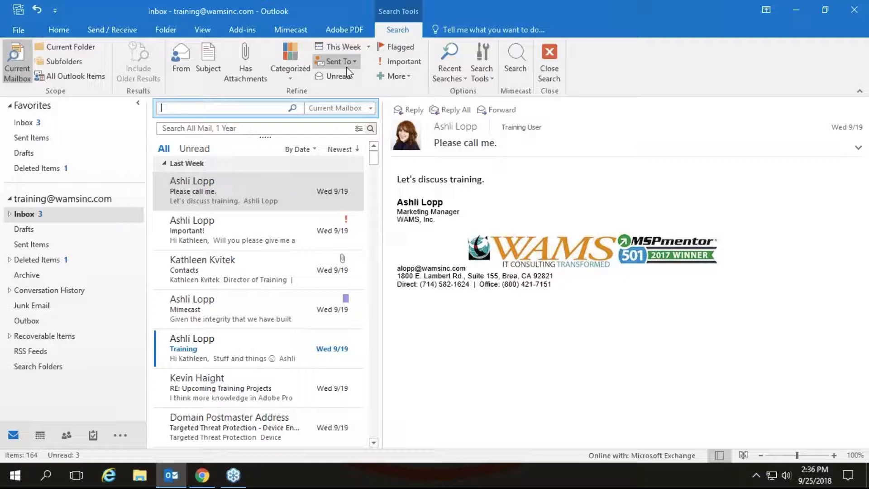
{"action": "left_click", "coordinate": [398, 75]}
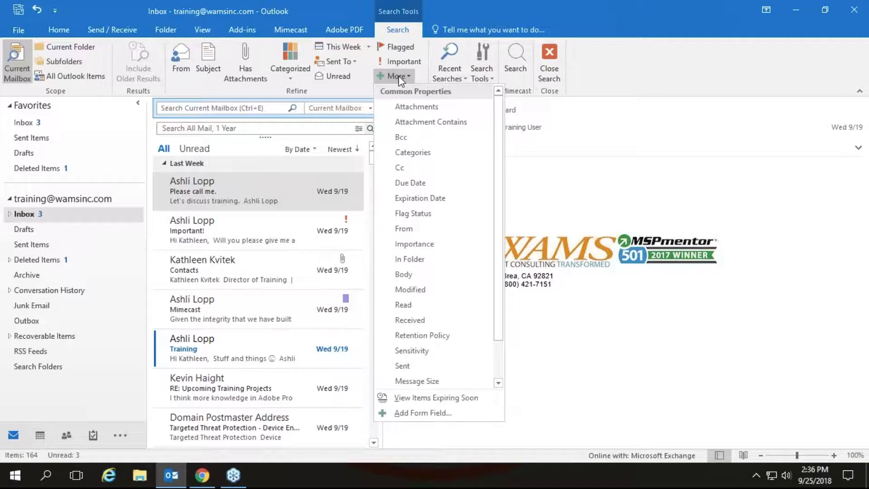
Add From, Body and Subject criteria fields to the search, with the caret in From
{"action": "left_click", "coordinate": [398, 229]}
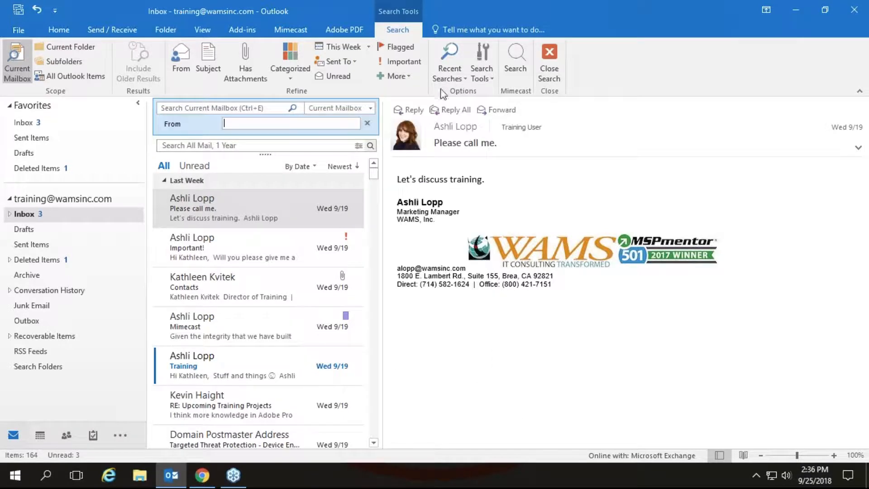
{"action": "left_click", "coordinate": [402, 75]}
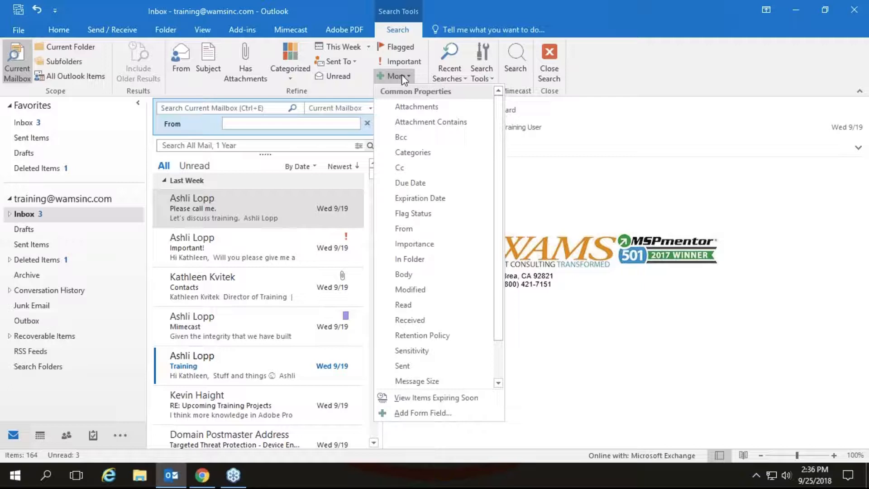
{"action": "left_click", "coordinate": [399, 275]}
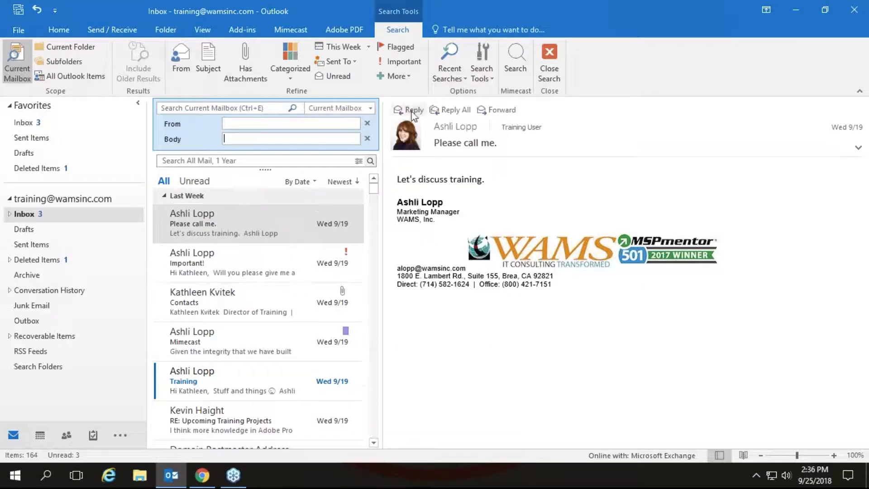
{"action": "left_click", "coordinate": [409, 76]}
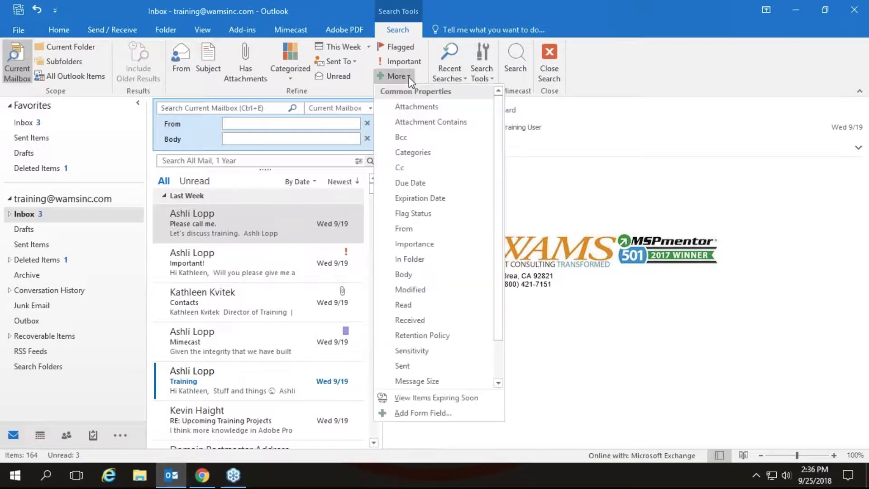
{"action": "left_click", "coordinate": [498, 382]}
{"action": "left_click", "coordinate": [498, 382]}
{"action": "left_click", "coordinate": [498, 383]}
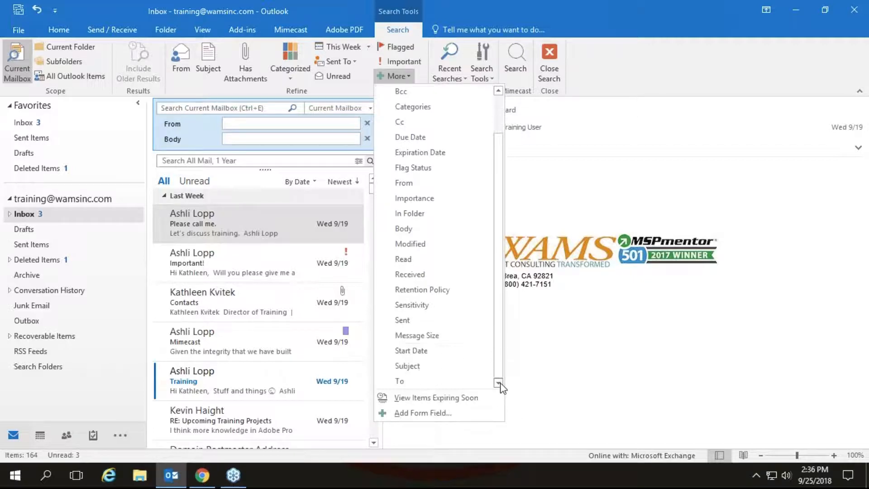
{"action": "left_click", "coordinate": [438, 365]}
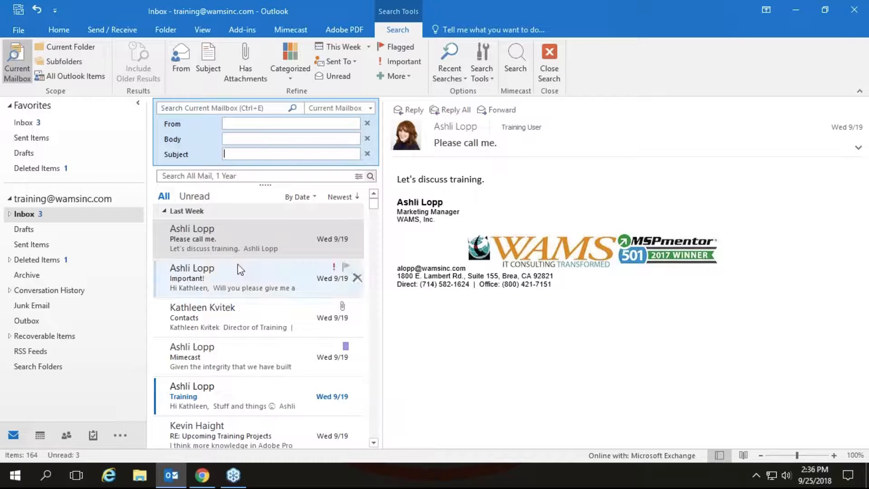
{"action": "left_click", "coordinate": [259, 124]}
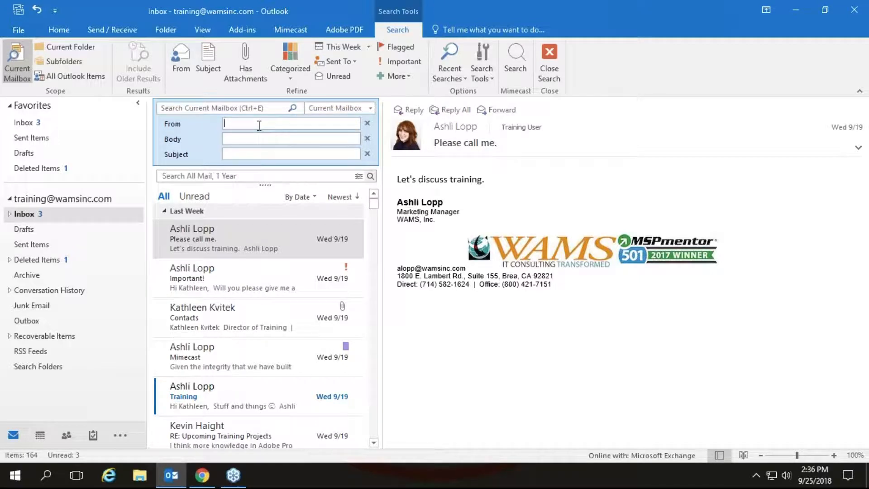
Search for a sender's name with Body 'training', review the 12 results, then close the search
{"action": "type", "text": "ashli"}
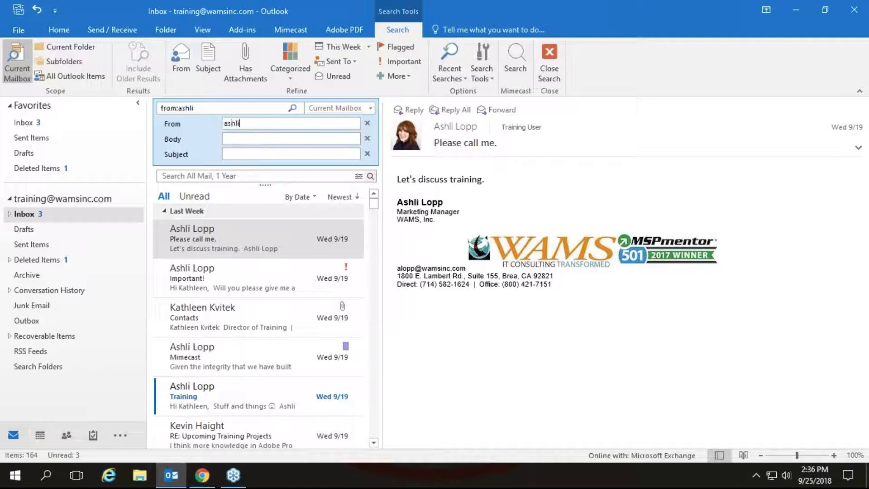
{"action": "left_click", "coordinate": [247, 138]}
{"action": "type", "text": "training"}
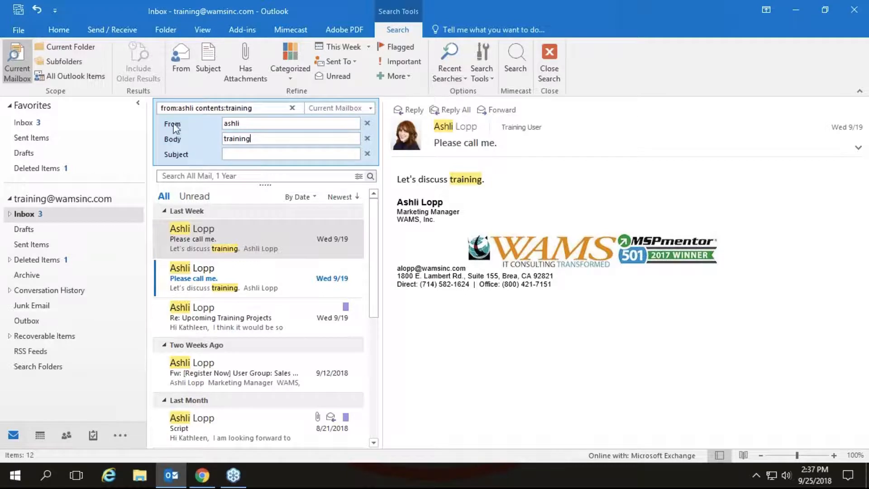
{"action": "left_click", "coordinate": [554, 58]}
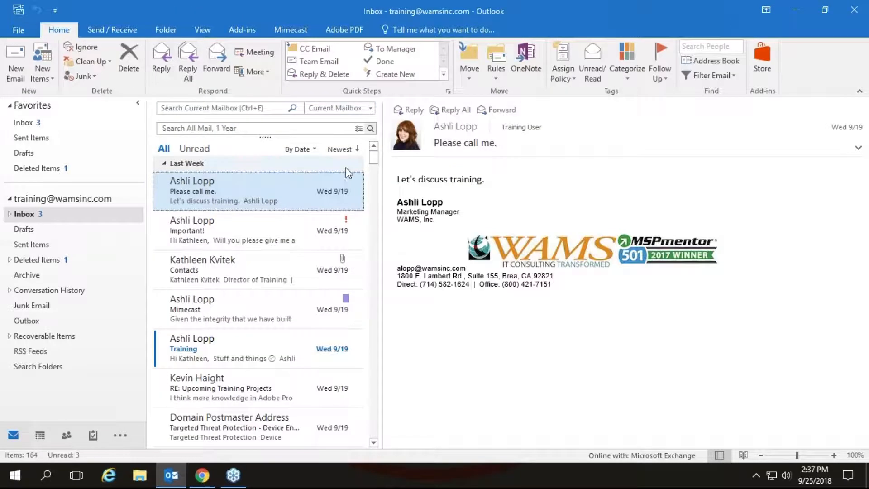
Start a mailbox search, view its More properties, close it, and switch to the 'Outlook Searching Tips' slide
{"action": "left_click", "coordinate": [232, 107]}
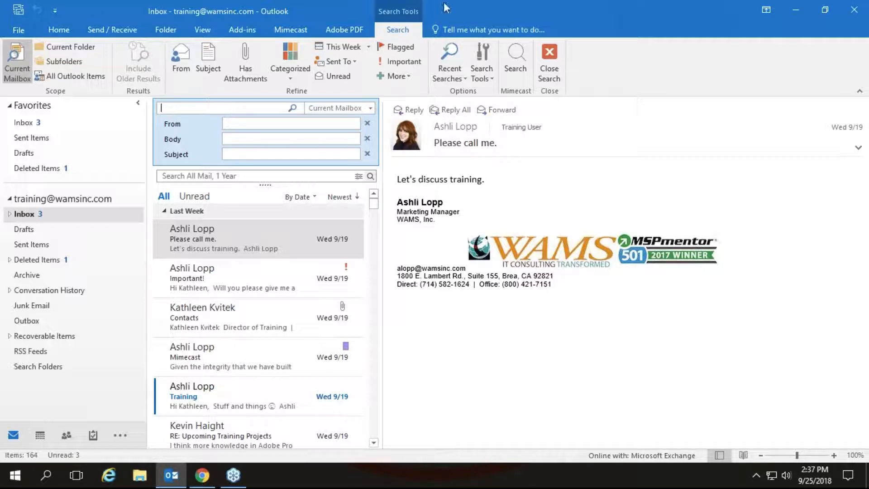
{"action": "left_click", "coordinate": [400, 77]}
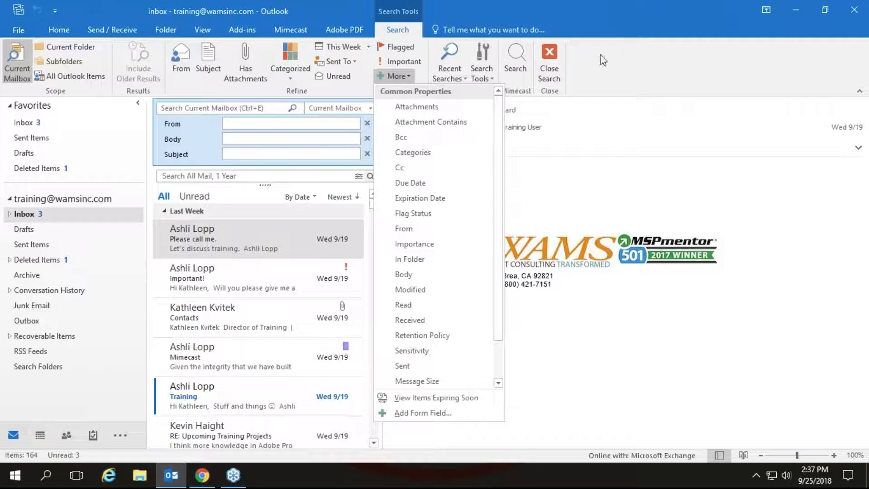
{"action": "left_click", "coordinate": [550, 56]}
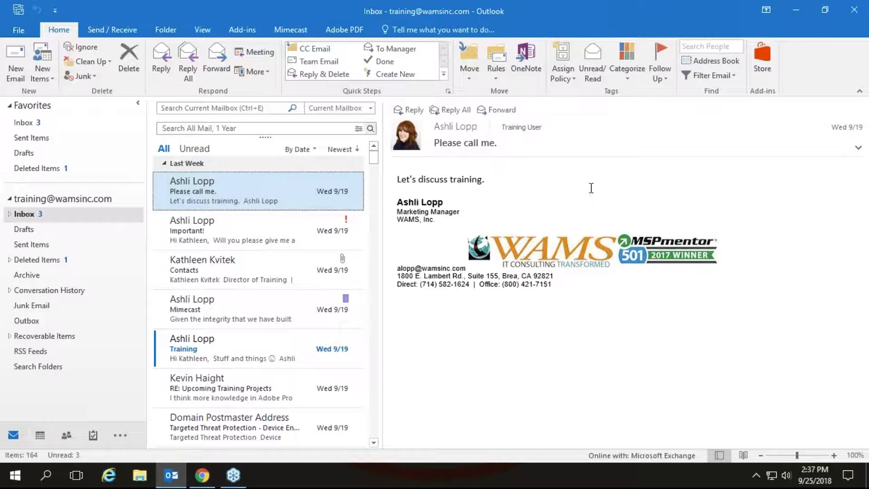
{"action": "key", "text": "alt+Tab"}
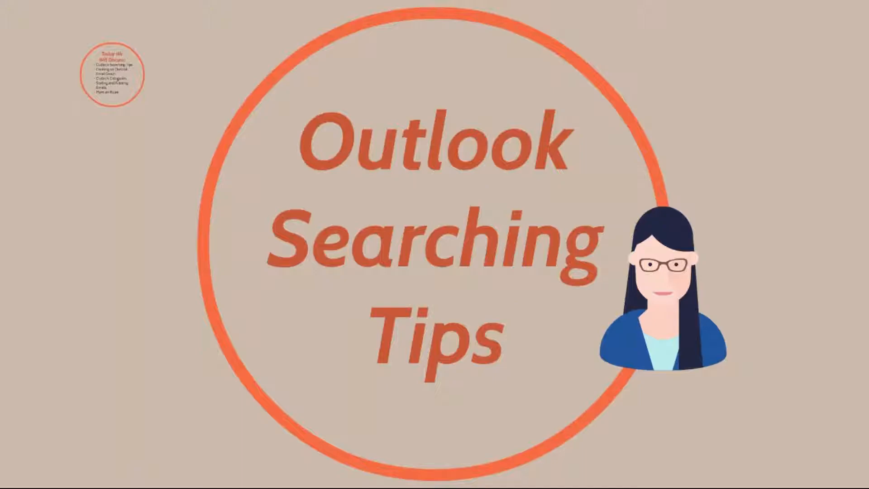
Advance the Prezi to the 'Creating an Outlook Email Group' slide and return to Outlook
{"action": "mouse_move", "coordinate": [582, 471]}
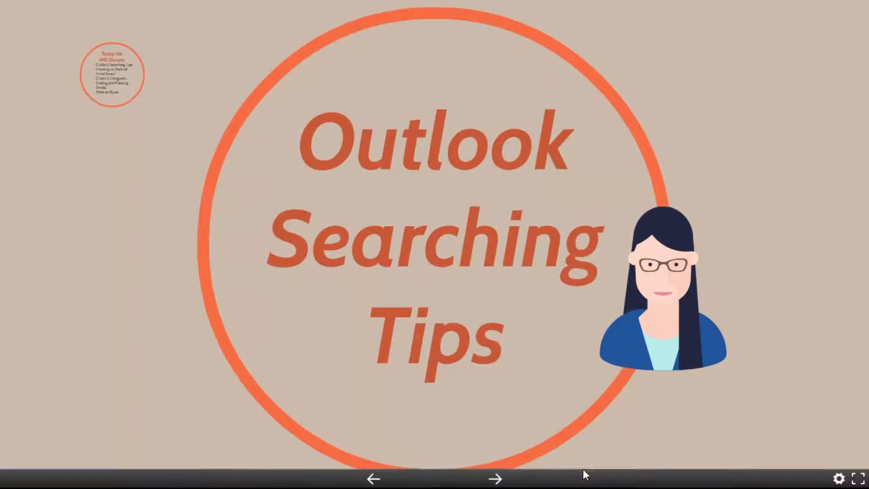
{"action": "left_click", "coordinate": [504, 480]}
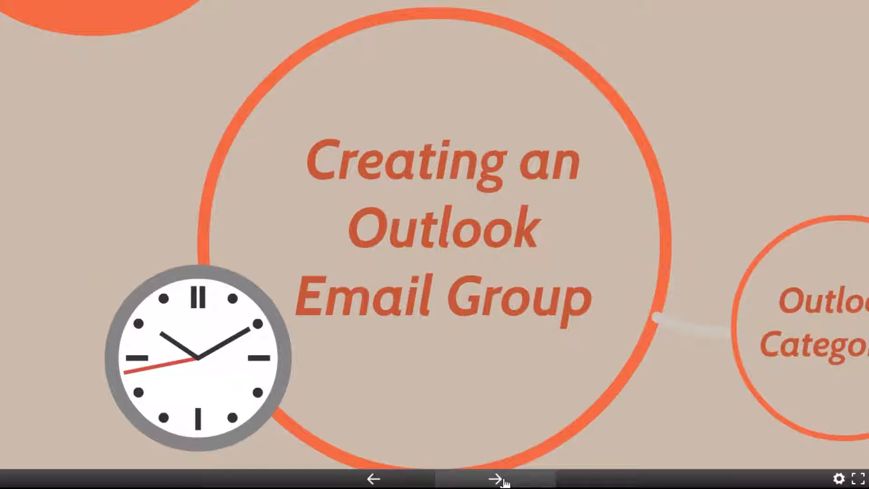
{"action": "key", "text": "alt+Tab"}
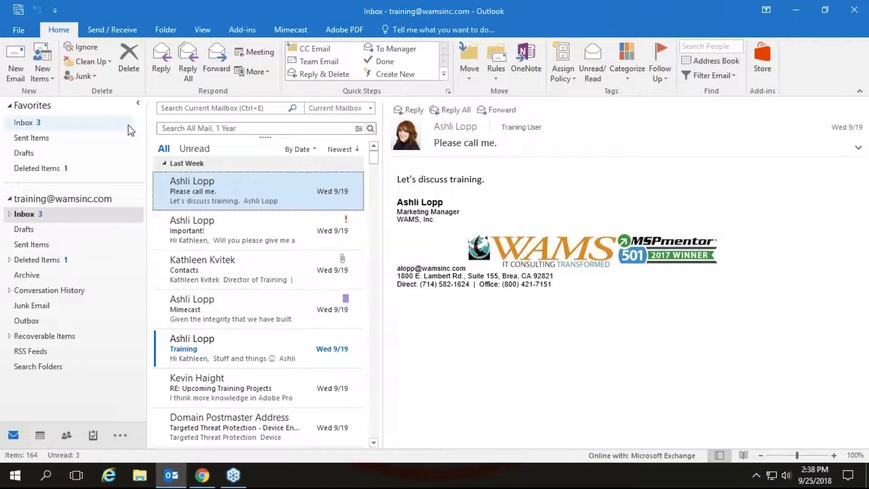
Open a blank new message and its Global Address List, then close both without adding recipients
{"action": "left_click", "coordinate": [16, 56]}
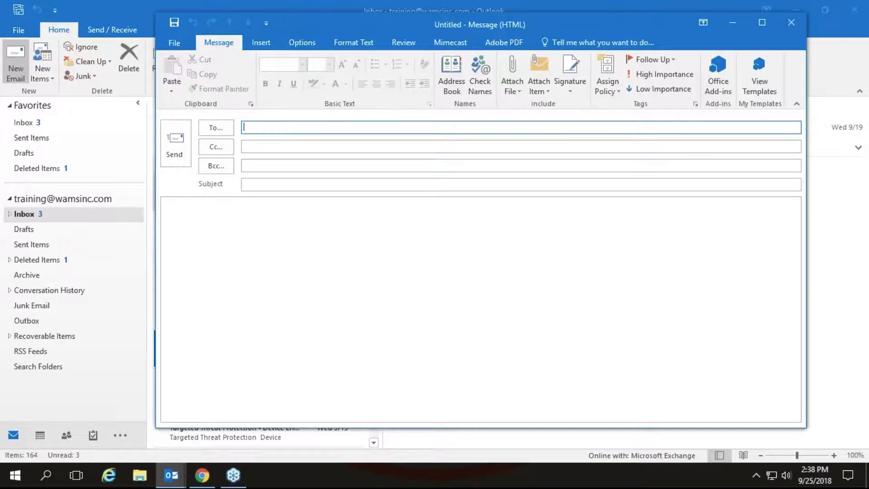
{"action": "left_click", "coordinate": [216, 128]}
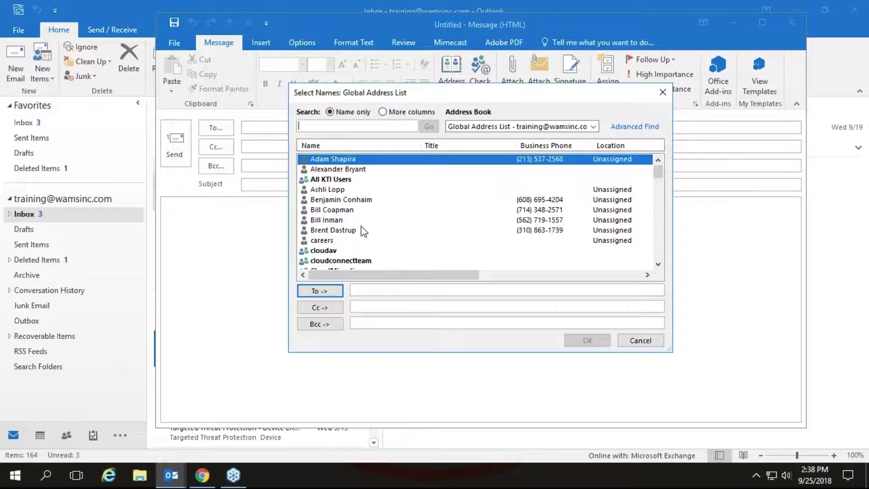
{"action": "left_click", "coordinate": [657, 264]}
{"action": "left_click", "coordinate": [657, 264]}
{"action": "left_click", "coordinate": [658, 264]}
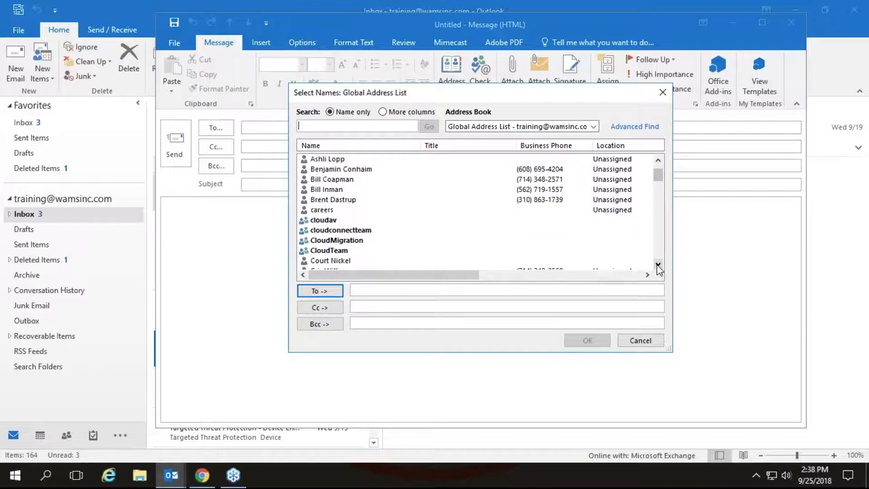
{"action": "left_click", "coordinate": [658, 264]}
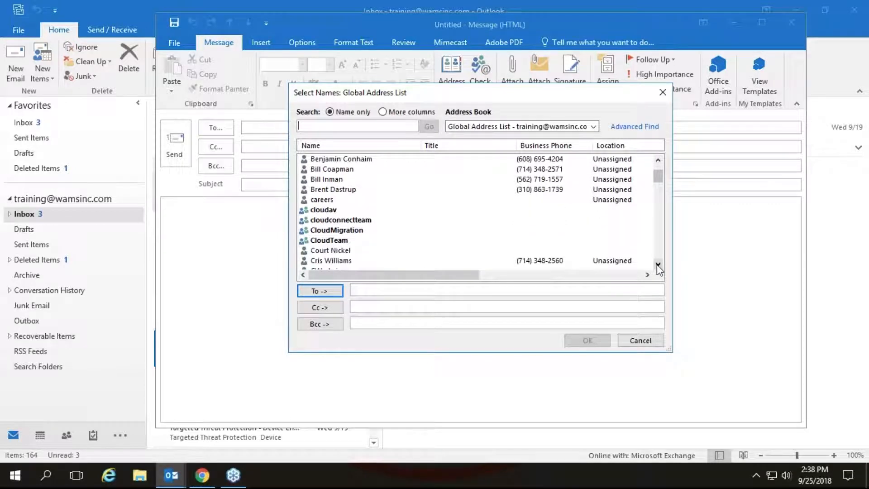
{"action": "left_click", "coordinate": [662, 93]}
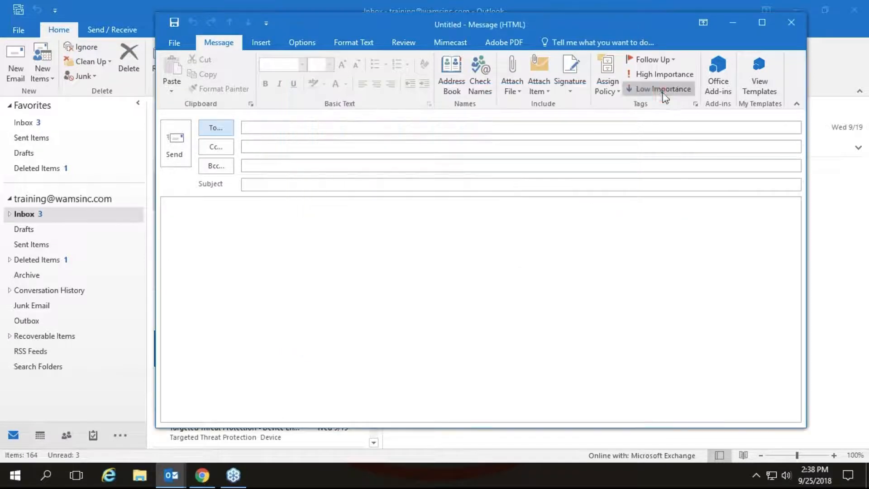
{"action": "left_click", "coordinate": [792, 21]}
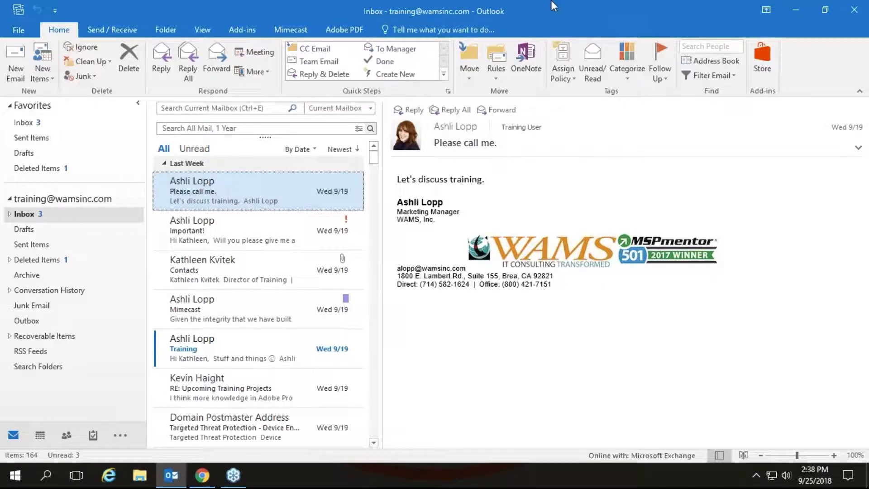
Look through New Items > More Items, dismiss the menu, and switch to Contacts as business cards
{"action": "left_click", "coordinate": [45, 81]}
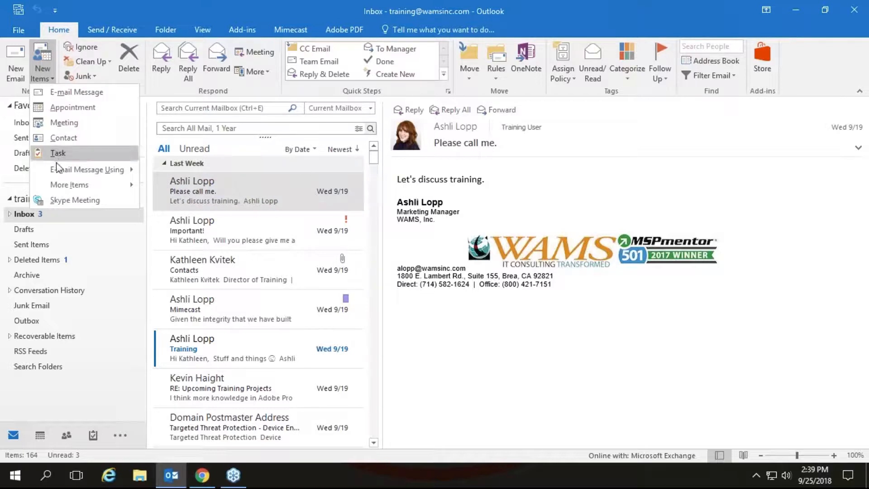
{"action": "mouse_move", "coordinate": [61, 187]}
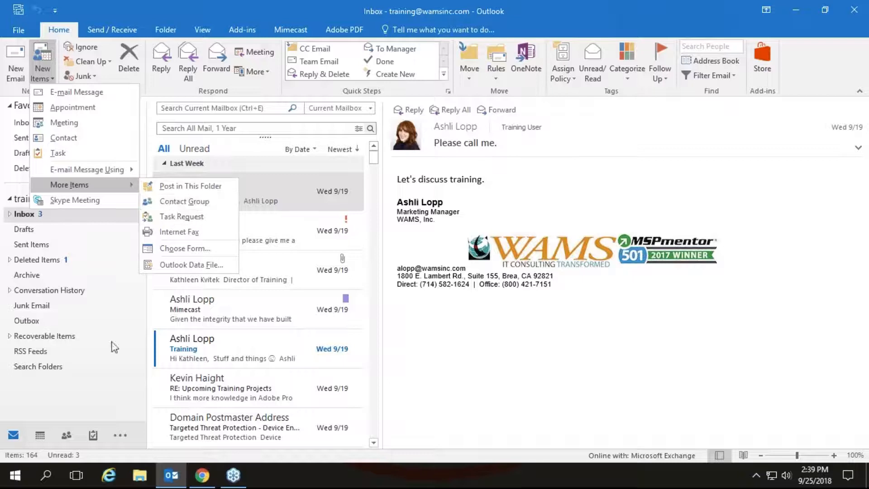
{"action": "left_click", "coordinate": [67, 438]}
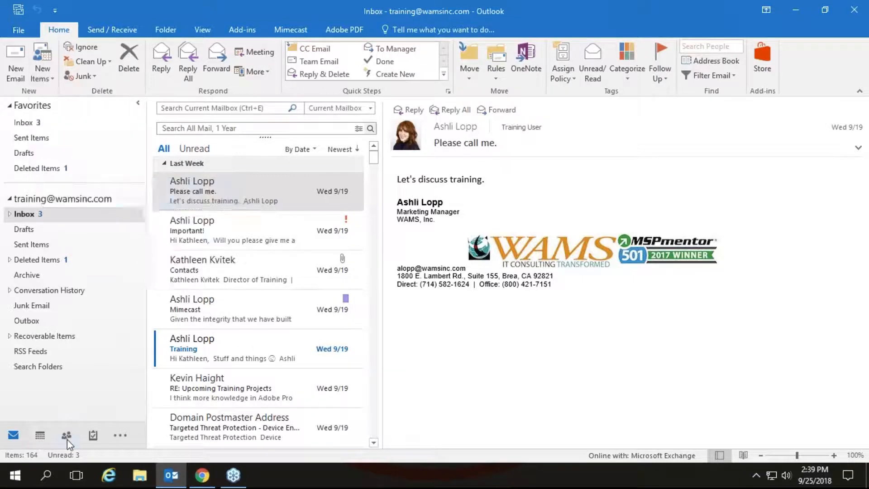
{"action": "mouse_move", "coordinate": [67, 439]}
{"action": "left_click", "coordinate": [66, 436]}
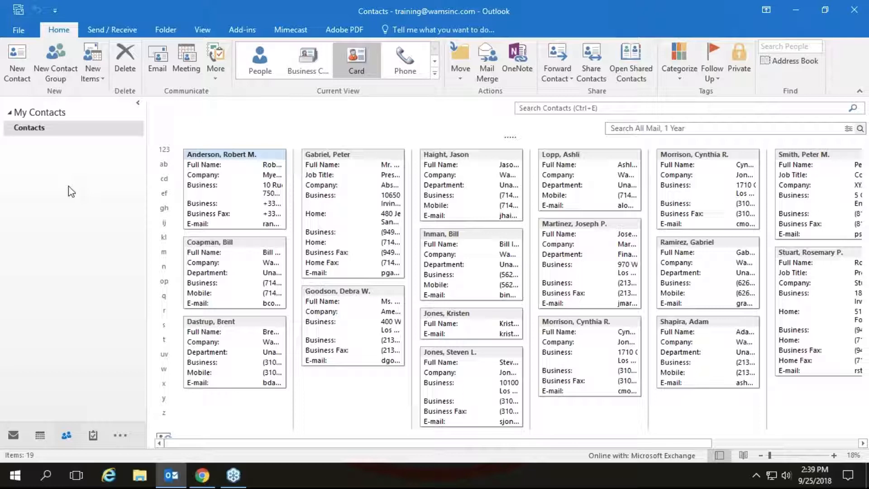
Create a new contact group named 'WAMS Webinar Wednesdays'
{"action": "left_click", "coordinate": [66, 58]}
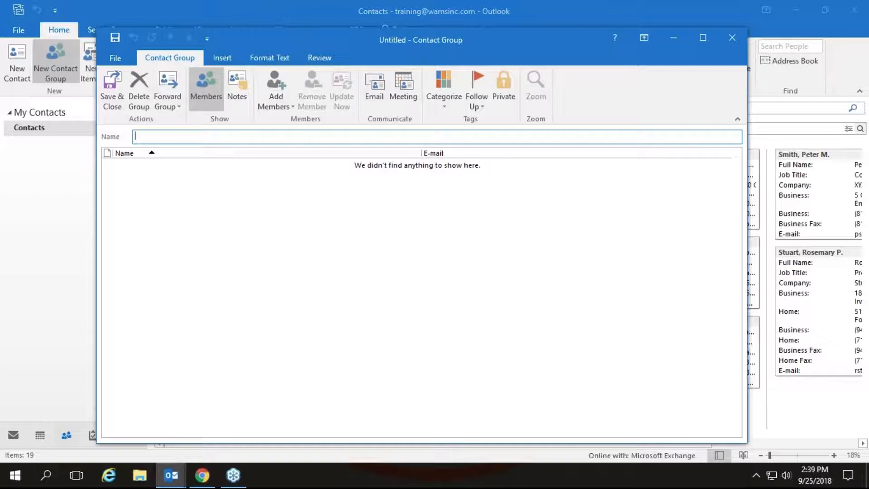
{"action": "type", "text": "WAMS Webinar Wedness"}
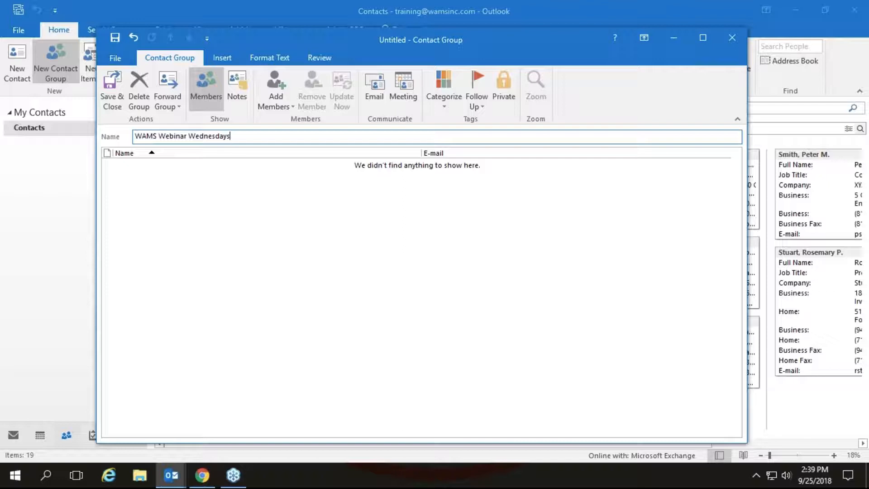
Open Add Members > From Outlook Contacts, then cancel without choosing anyone
{"action": "left_click", "coordinate": [273, 83]}
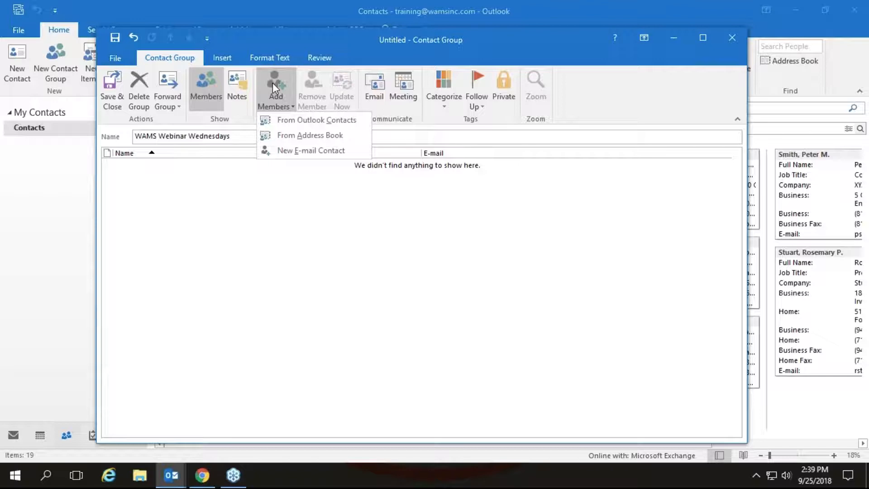
{"action": "left_click", "coordinate": [278, 120]}
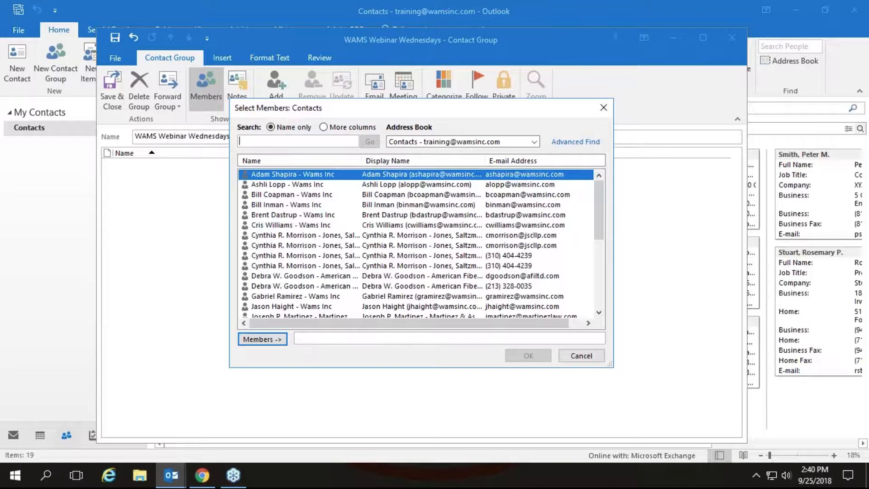
{"action": "left_click", "coordinate": [575, 357]}
From the Address Book, add three members found by searching two names
{"action": "left_click", "coordinate": [284, 86]}
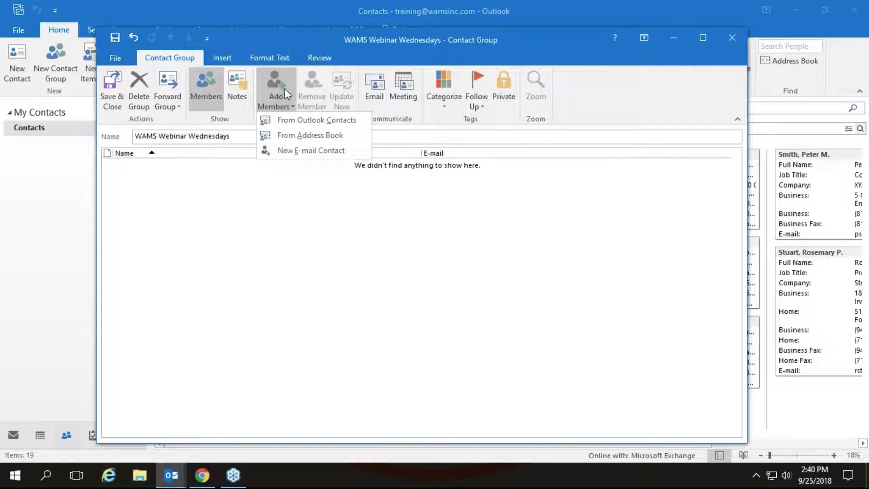
{"action": "left_click", "coordinate": [287, 135]}
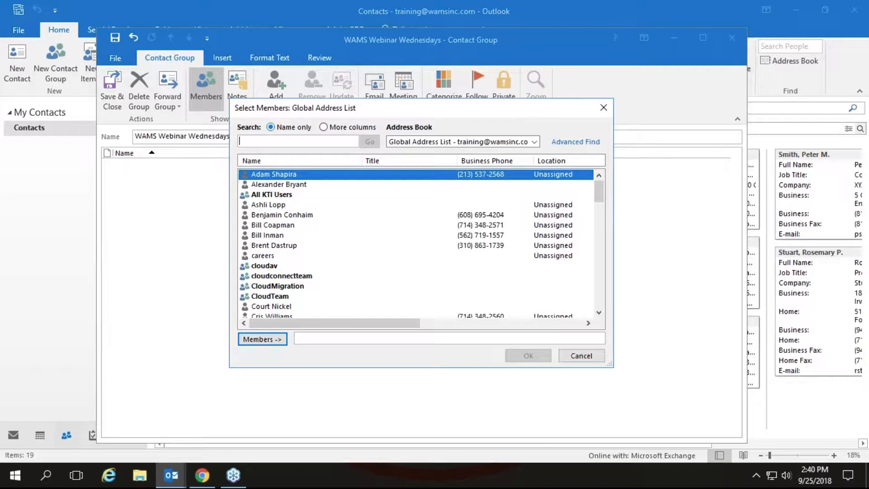
{"action": "type", "text": "ash"}
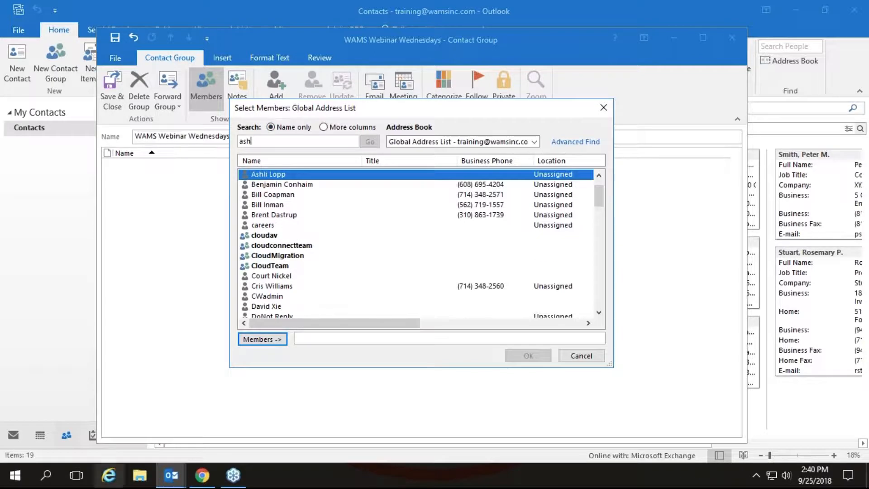
{"action": "key", "text": "Return"}
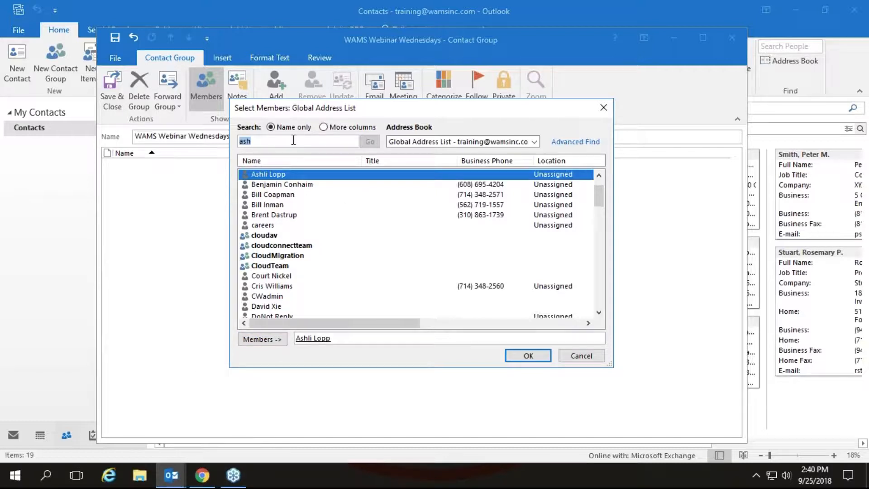
{"action": "key", "text": "BackSpace"}
{"action": "type", "text": "kevin"}
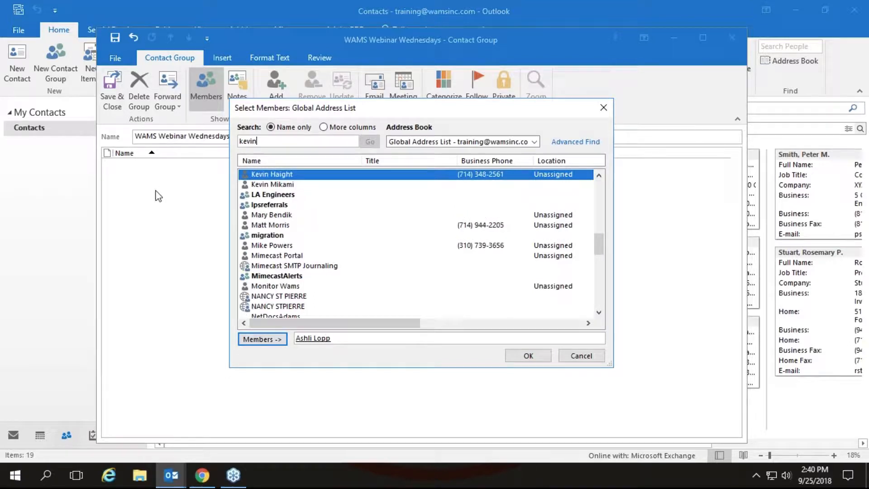
{"action": "key", "text": "Return"}
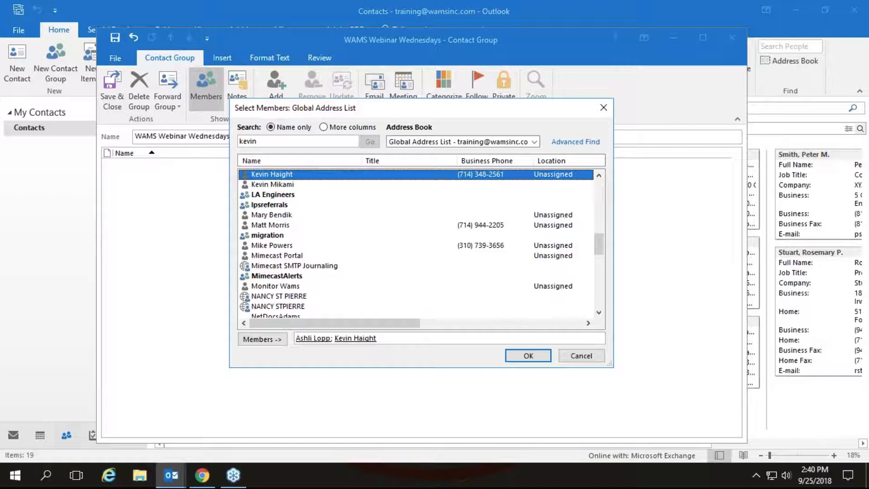
{"action": "left_click", "coordinate": [272, 184]}
{"action": "key", "text": "Return"}
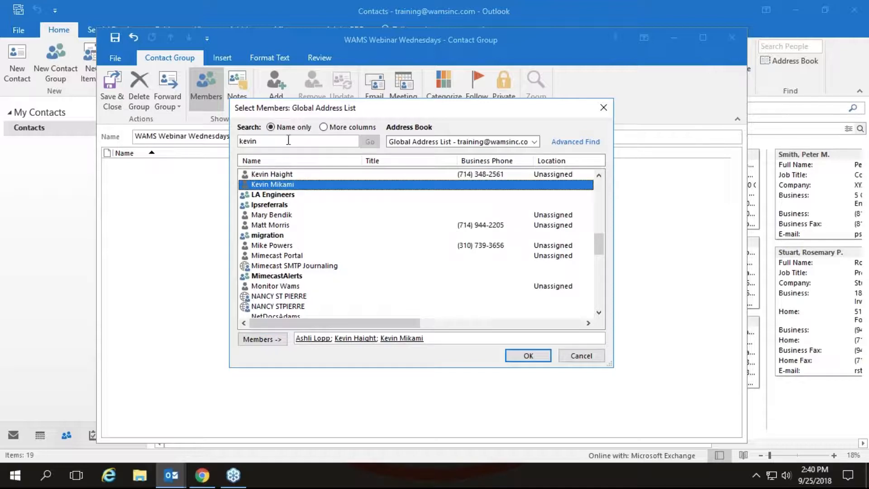
Search a third name, add that fourth person, and confirm the members with OK
{"action": "left_click", "coordinate": [288, 140]}
{"action": "key", "text": "BackSpace"}
{"action": "key", "text": "BackSpace"}
{"action": "key", "text": "BackSpace"}
{"action": "key", "text": "BackSpace"}
{"action": "key", "text": "BackSpace"}
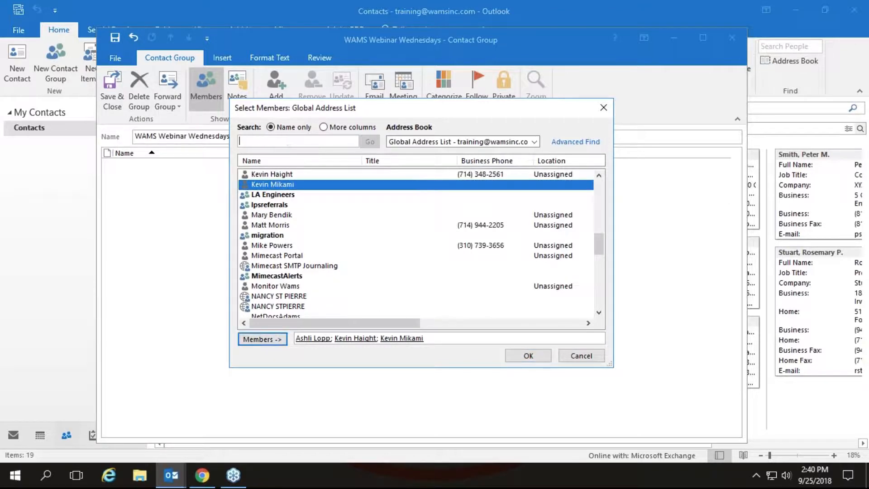
{"action": "type", "text": "matt"}
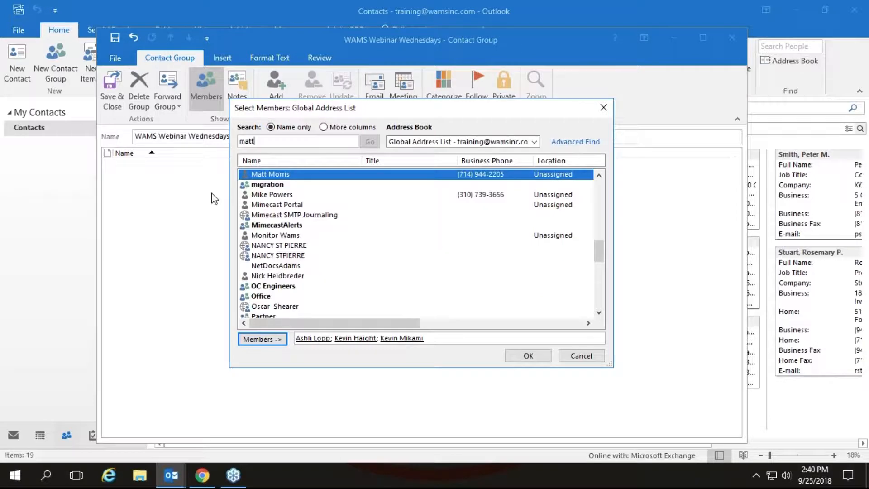
{"action": "double_click", "coordinate": [292, 177]}
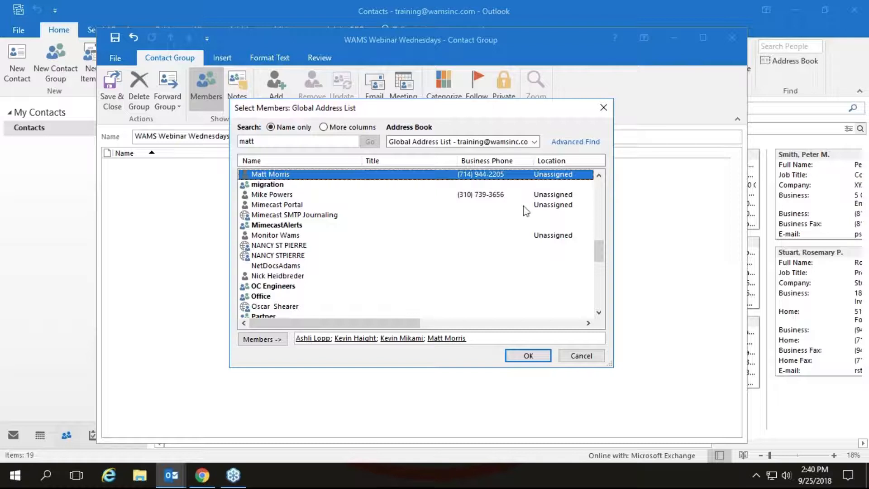
{"action": "left_click", "coordinate": [525, 355]}
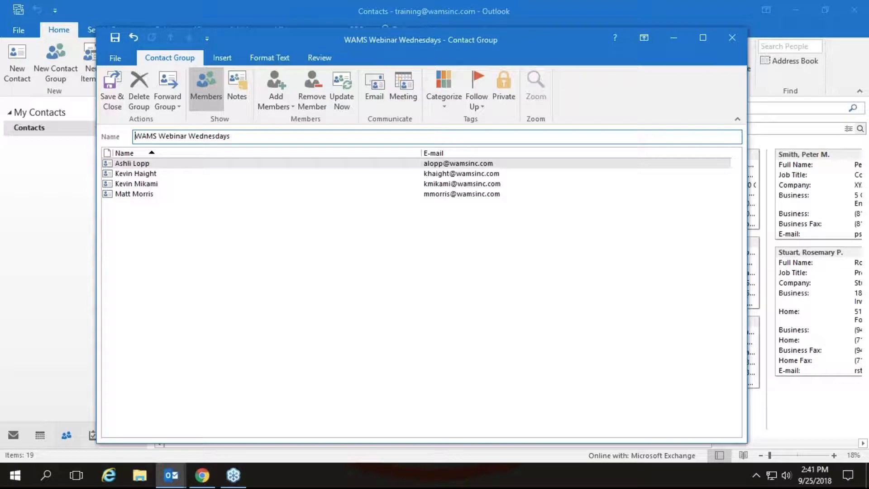
{"action": "left_click", "coordinate": [276, 93]}
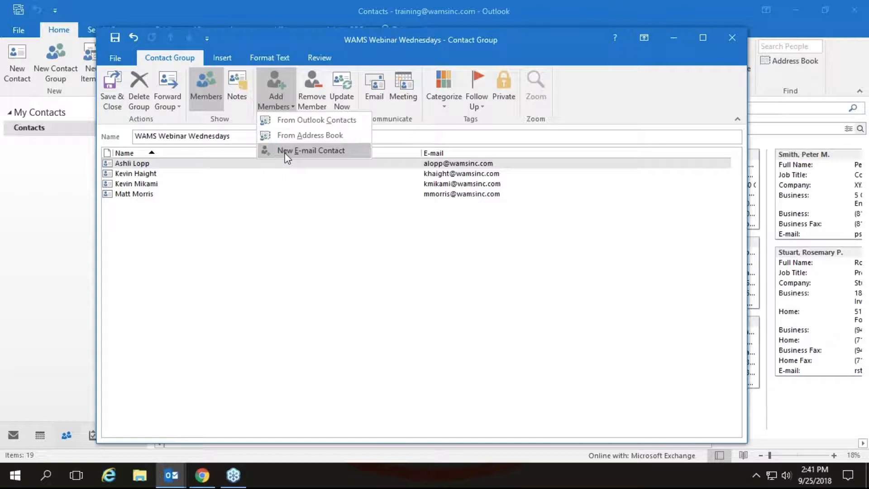
Add a new e-mail contact with the member's display name and e-mail address as the fifth member
{"action": "left_click", "coordinate": [311, 150]}
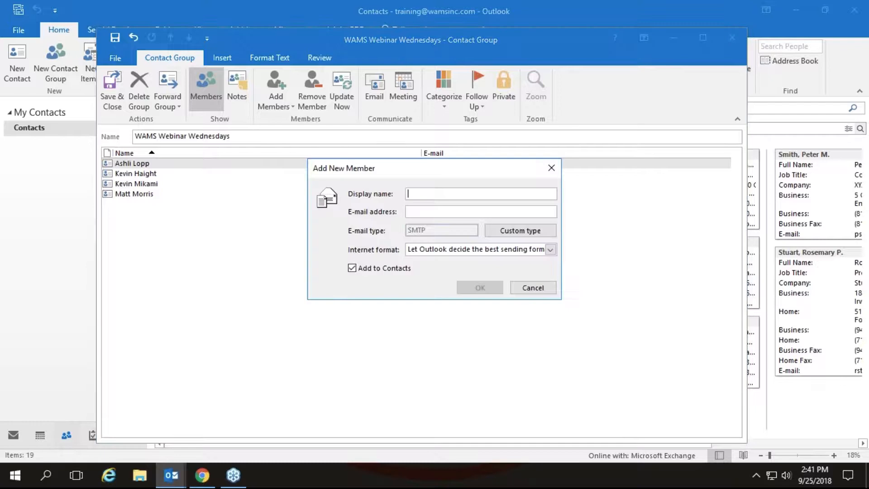
{"action": "key", "text": "Tab"}
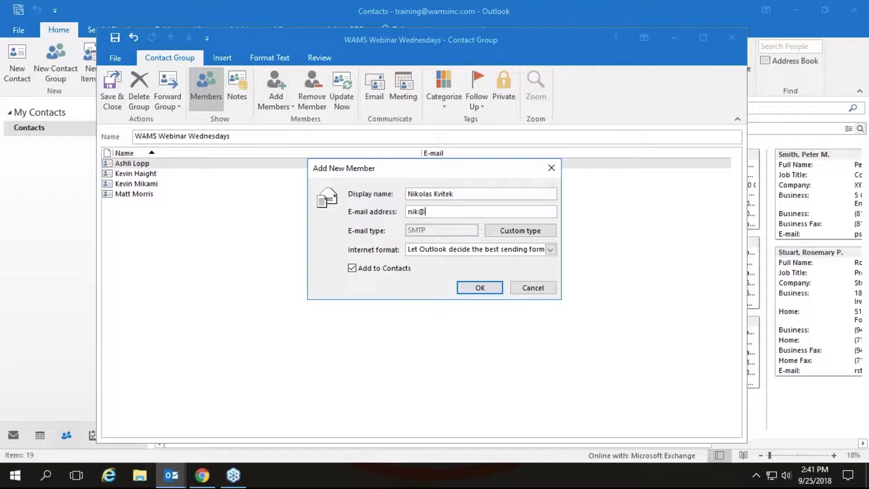
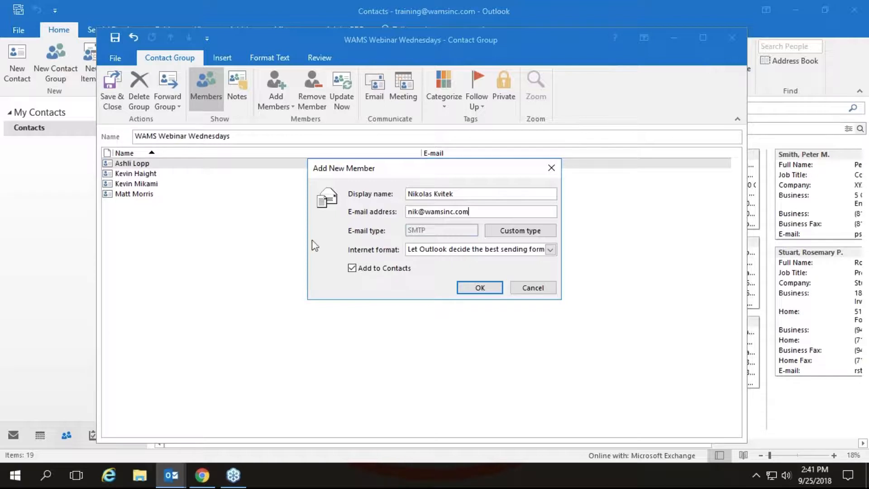
{"action": "left_click", "coordinate": [480, 288]}
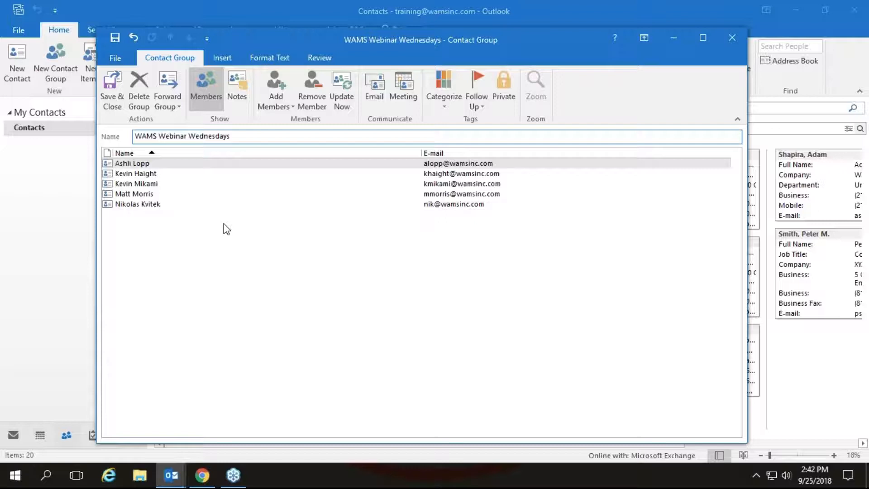
Save and close the group, reopen WAMS Webinar Wednesdays to review its members, then return to Mail
{"action": "left_click", "coordinate": [108, 83]}
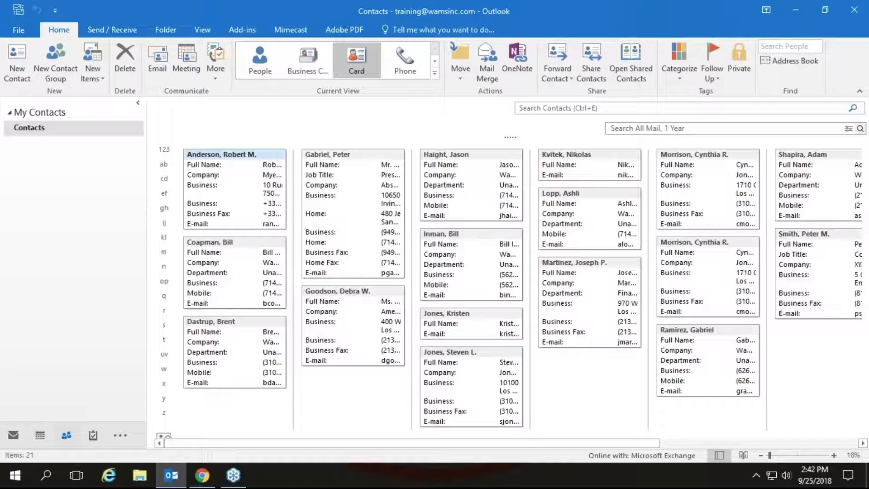
{"action": "left_click", "coordinate": [775, 442]}
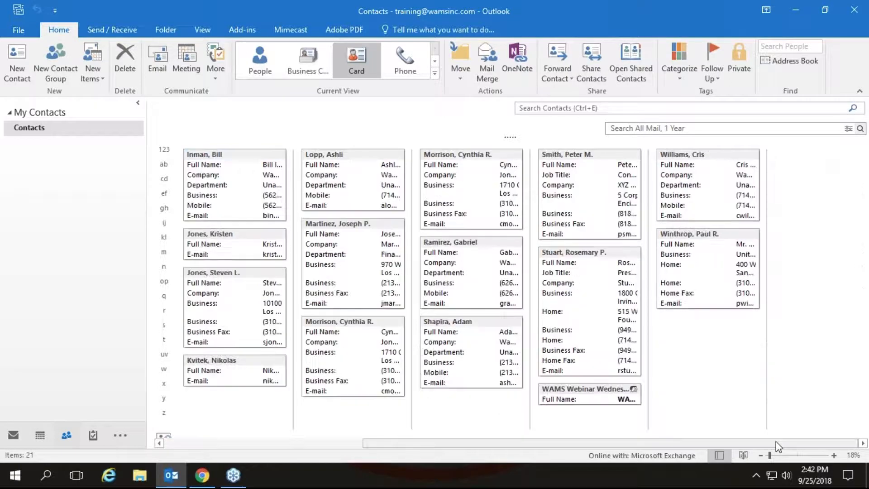
{"action": "double_click", "coordinate": [583, 396]}
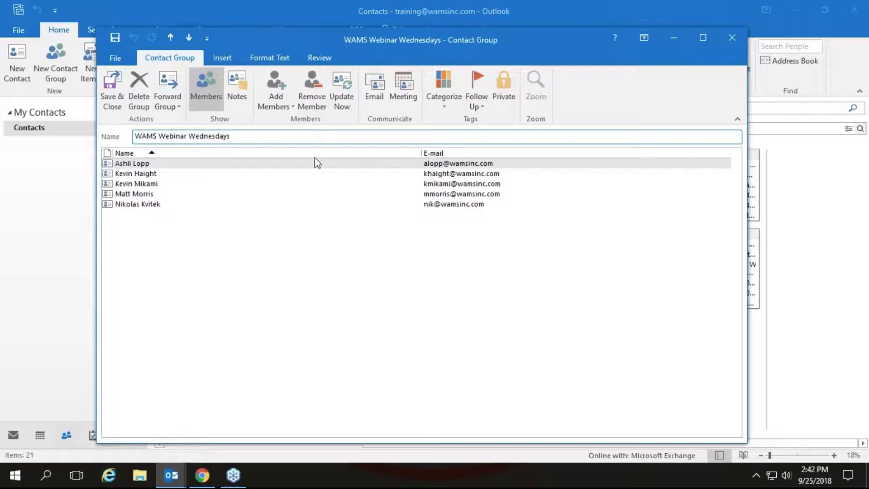
{"action": "left_click", "coordinate": [729, 40]}
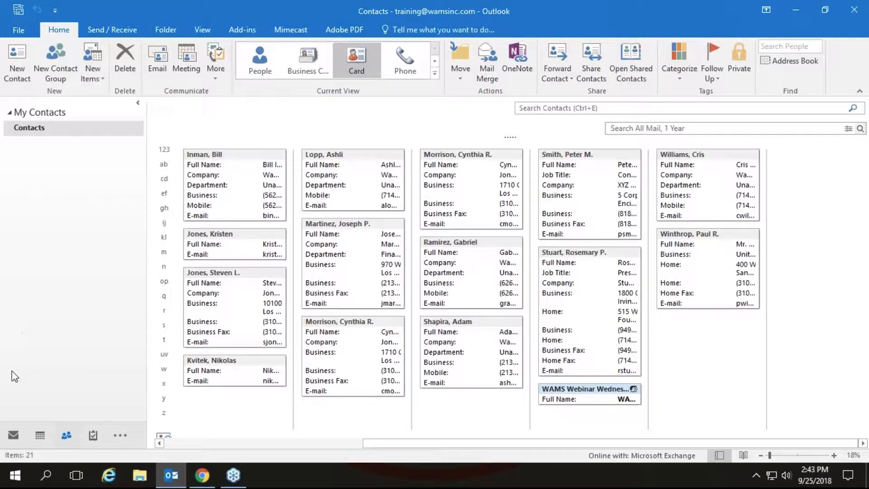
{"action": "left_click", "coordinate": [13, 435]}
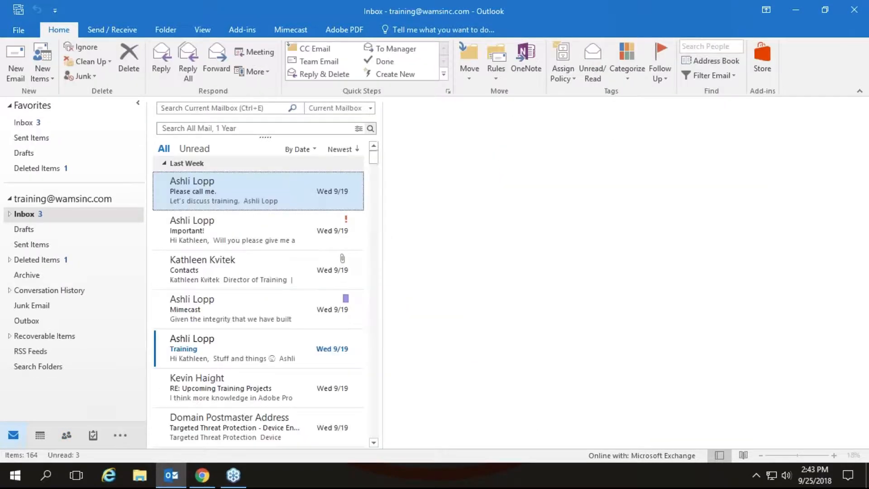
Address a new email to WAMS Webinar Wednesdays, expand the group into members, then delete them
{"action": "left_click", "coordinate": [16, 68]}
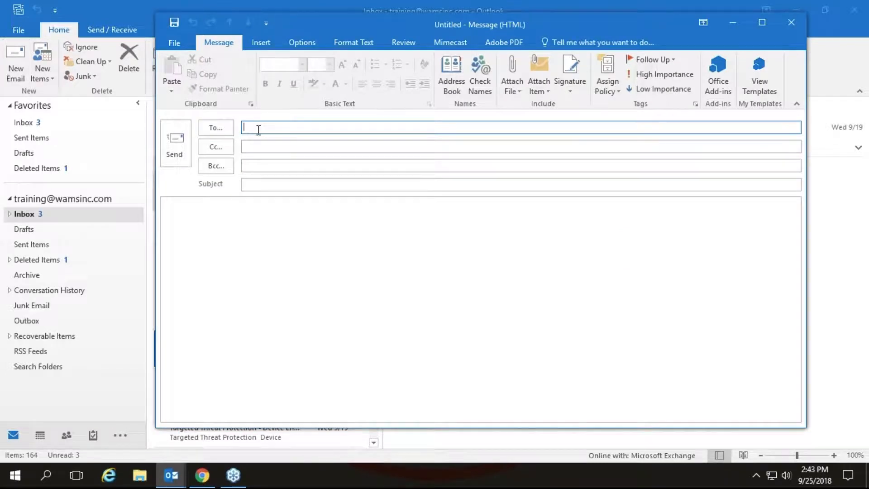
{"action": "type", "text": "w"}
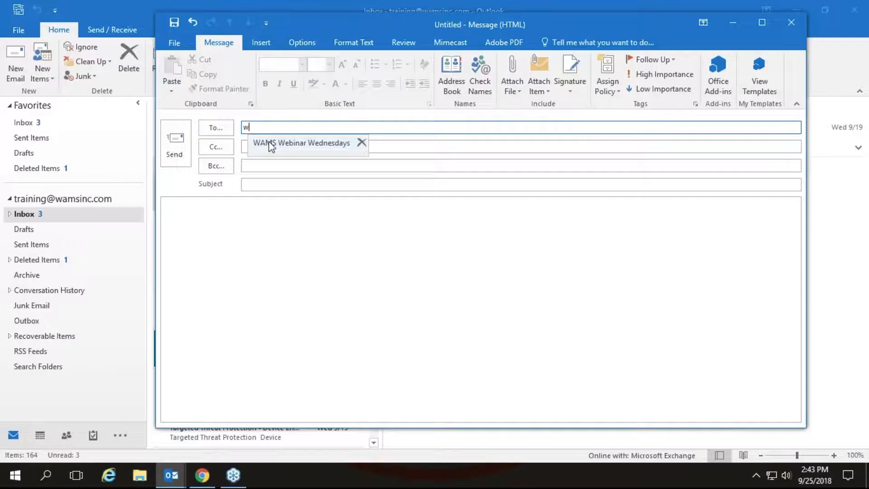
{"action": "left_click", "coordinate": [271, 142]}
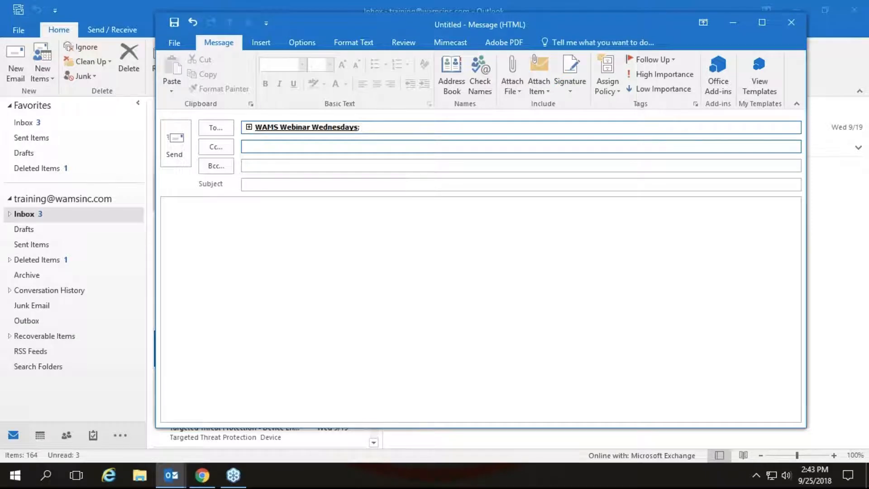
{"action": "left_click", "coordinate": [249, 126]}
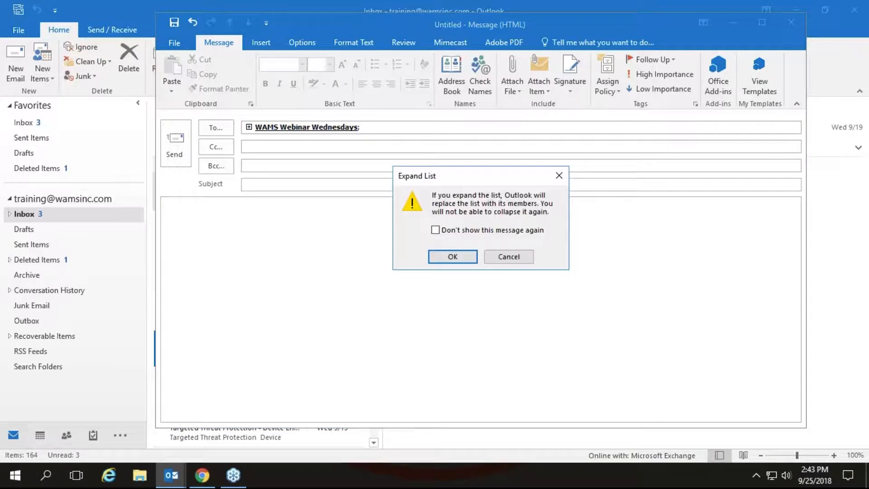
{"action": "left_click", "coordinate": [451, 257]}
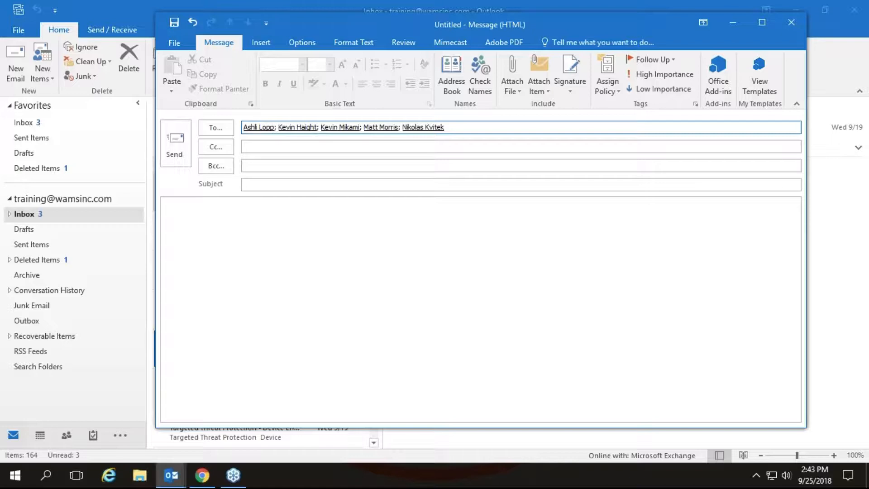
{"action": "key", "text": "BackSpace"}
{"action": "key", "text": "BackSpace"}
{"action": "key", "text": "BackSpace"}
{"action": "key", "text": "BackSpace"}
{"action": "key", "text": "BackSpace"}
{"action": "key", "text": "BackSpace"}
{"action": "key", "text": "BackSpace"}
{"action": "key", "text": "BackSpace"}
{"action": "key", "text": "BackSpace"}
{"action": "key", "text": "BackSpace"}
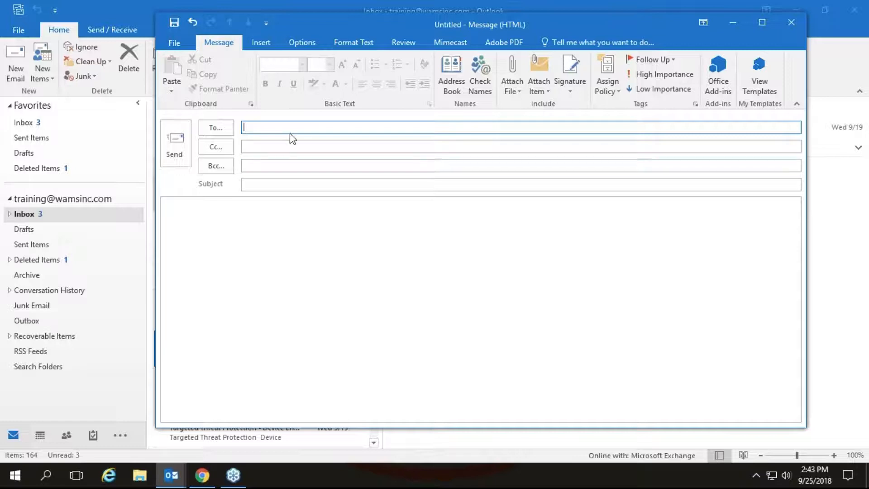
Show the Bcc field, blind-copy WAMS Webinar Wednesdays, then discard the draft without saving
{"action": "left_click", "coordinate": [295, 44]}
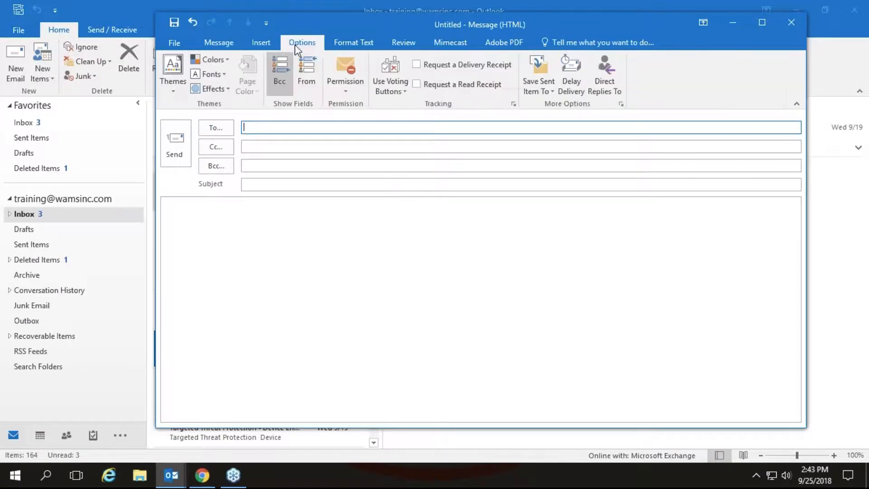
{"action": "left_click", "coordinate": [281, 79]}
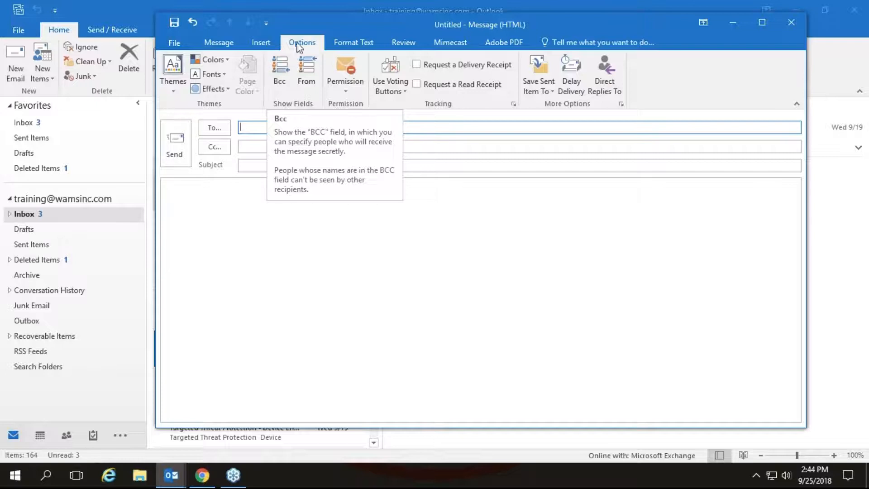
{"action": "left_click", "coordinate": [285, 75]}
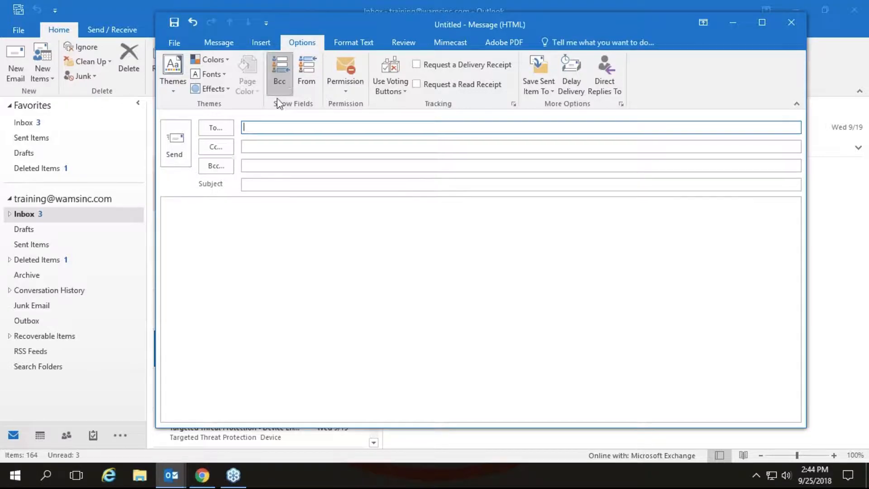
{"action": "left_click", "coordinate": [267, 164]}
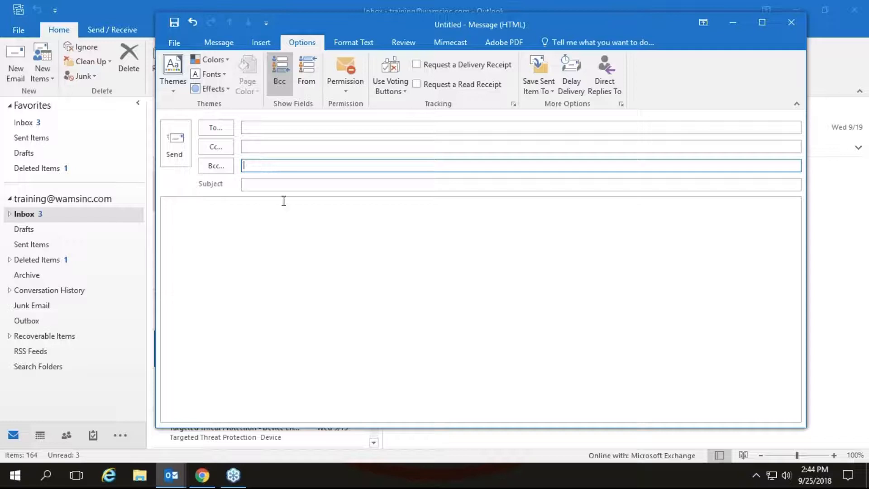
{"action": "type", "text": "w"}
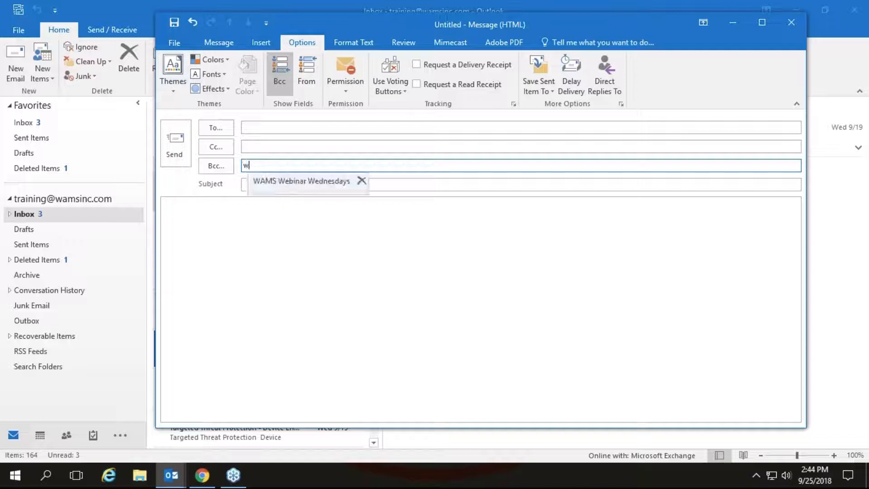
{"action": "left_click", "coordinate": [275, 183]}
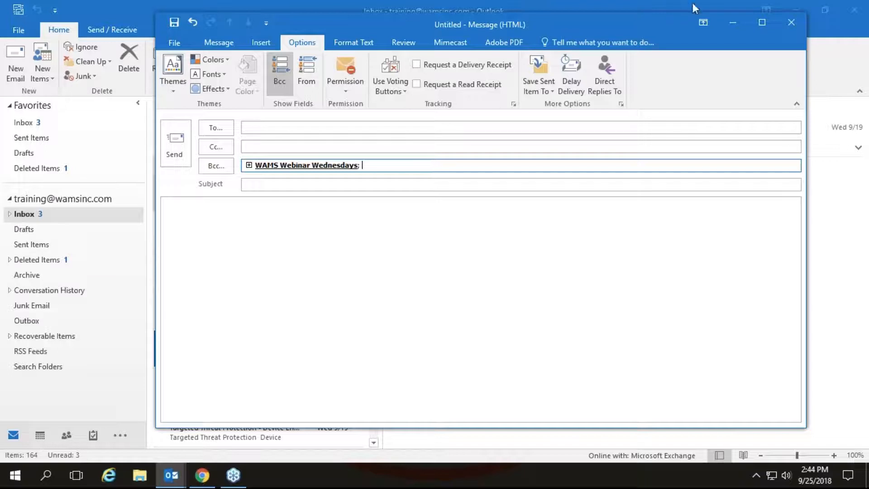
{"action": "left_click", "coordinate": [791, 22]}
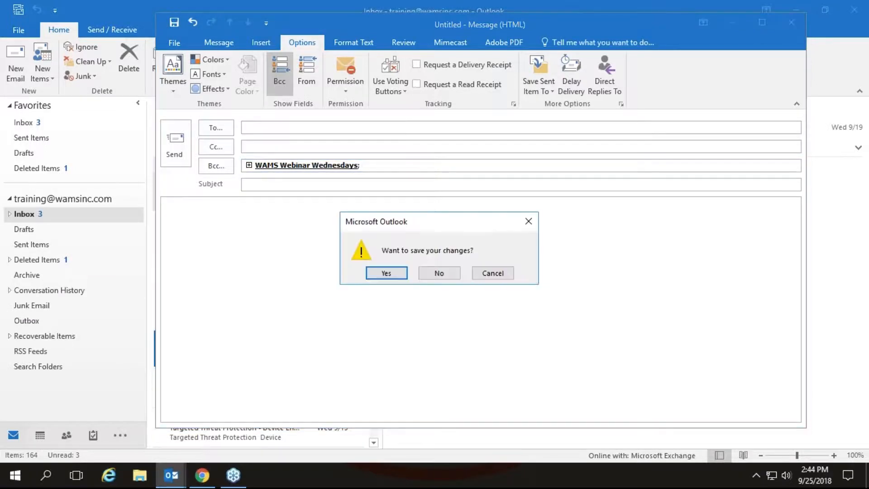
{"action": "left_click", "coordinate": [438, 274]}
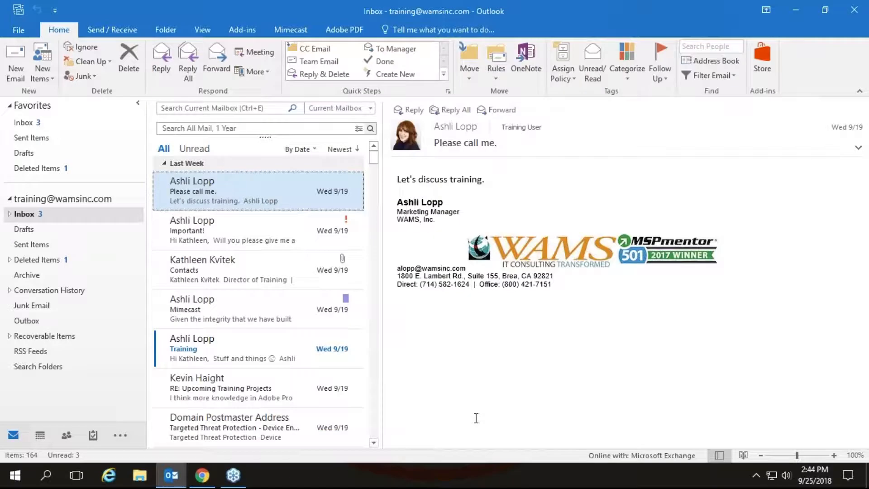
Advance the Prezi presentation to the Outlook Categories frame and return to Outlook
{"action": "key", "text": "alt"}
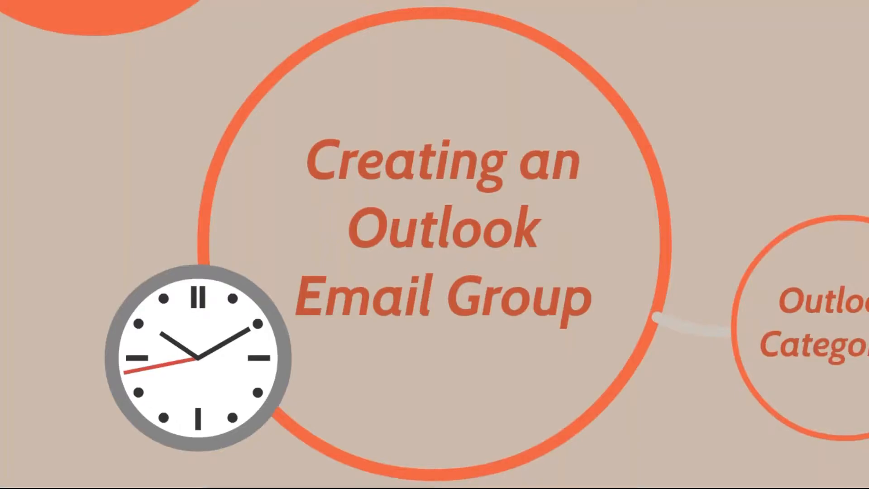
{"action": "mouse_move", "coordinate": [524, 479]}
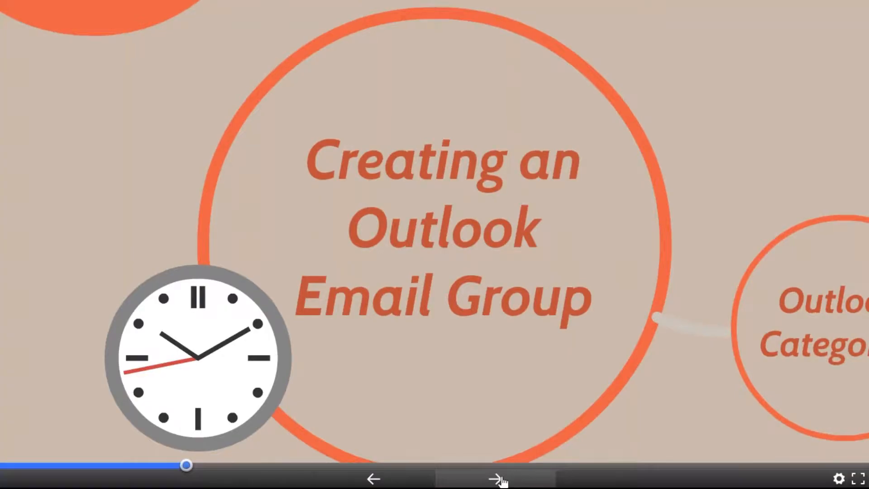
{"action": "left_click", "coordinate": [503, 477]}
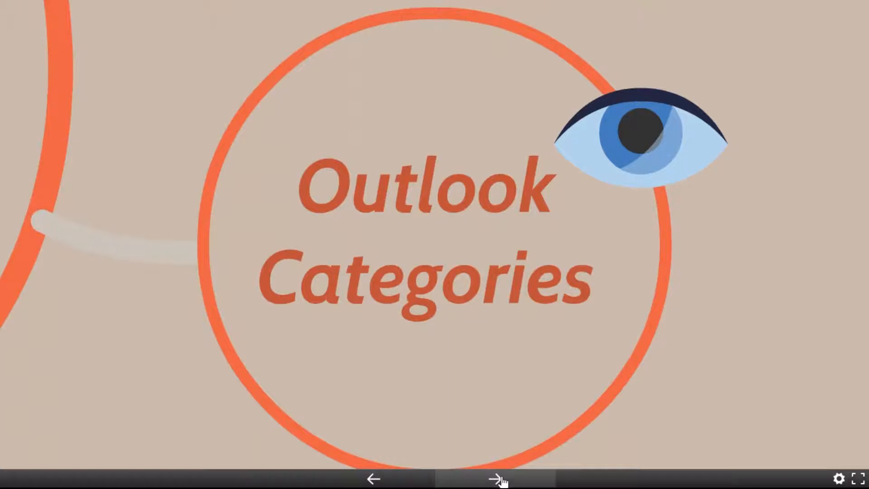
{"action": "key", "text": "alt+Tab"}
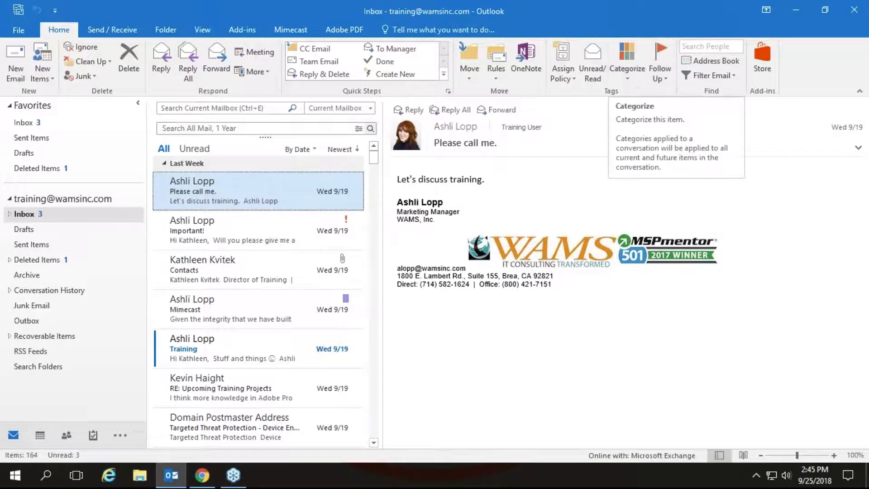
{"action": "right_click", "coordinate": [297, 192]}
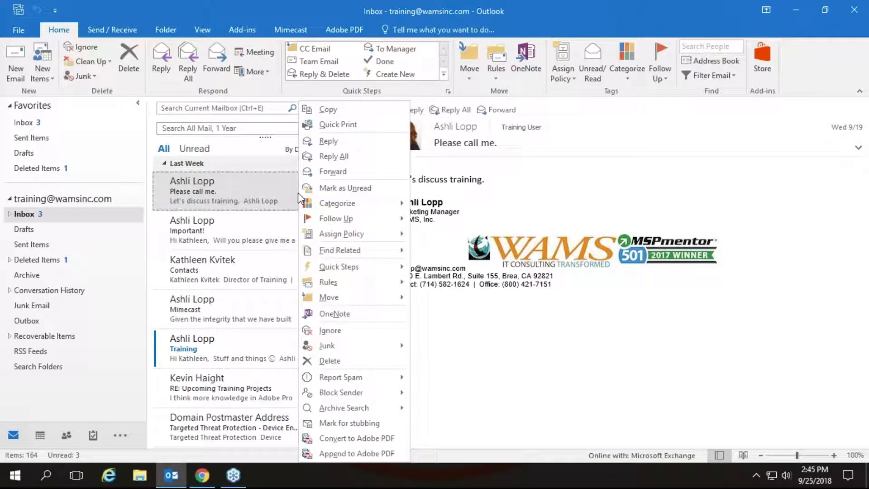
{"action": "left_click", "coordinate": [297, 192]}
{"action": "right_click", "coordinate": [297, 192]}
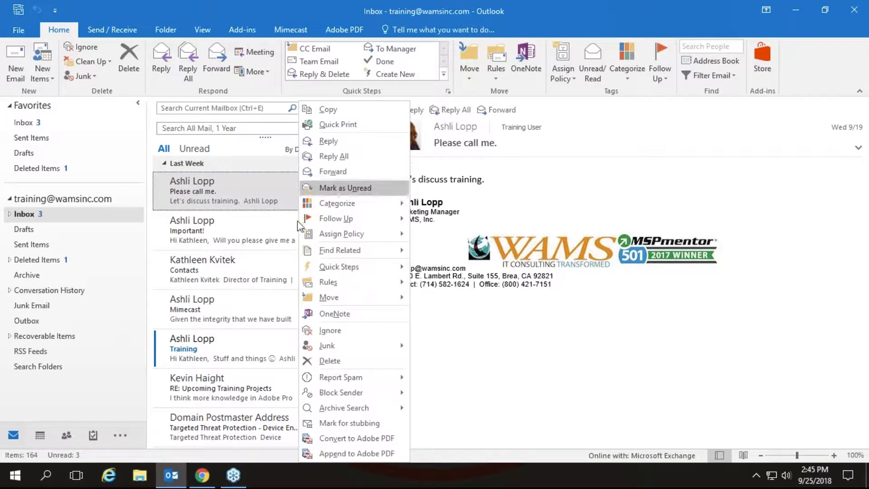
{"action": "left_click", "coordinate": [297, 234]}
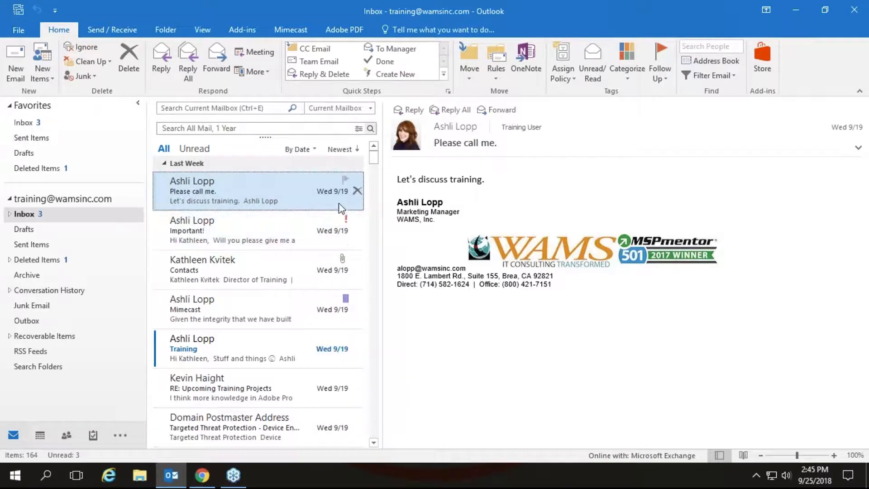
Rename the Green colour category to 'Call Back' in the Color Categories dialog
{"action": "left_click", "coordinate": [633, 73]}
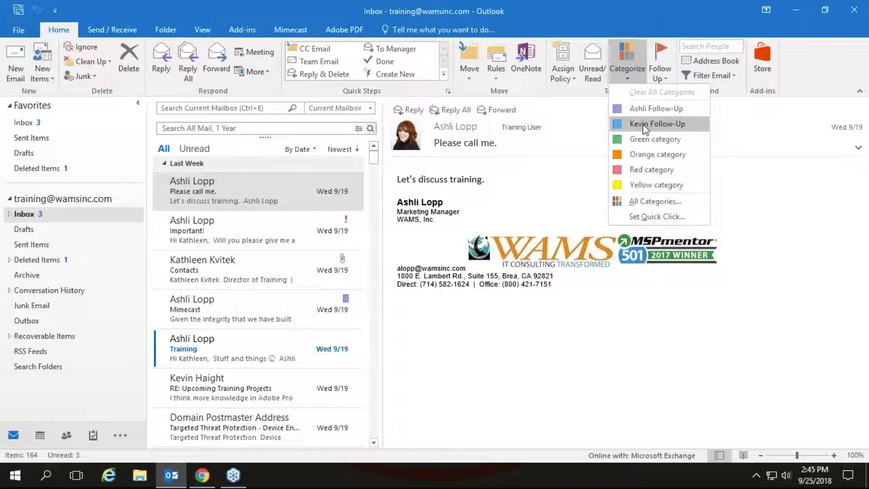
{"action": "left_click", "coordinate": [638, 202]}
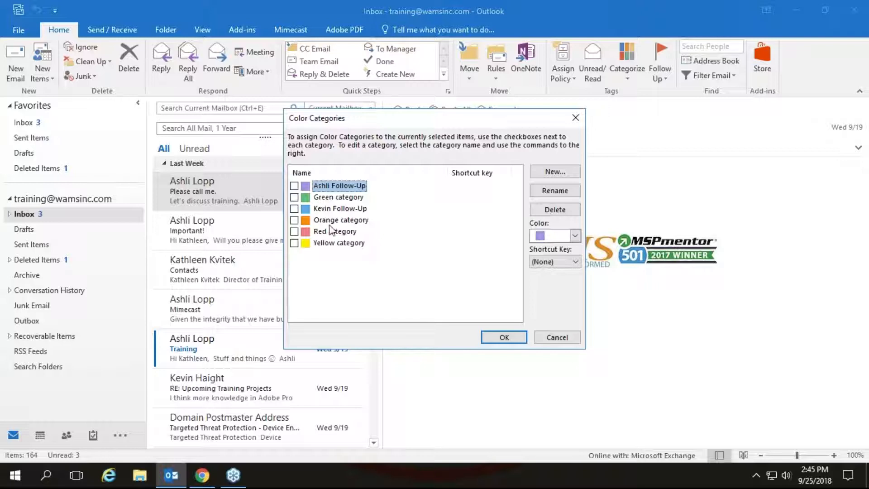
{"action": "left_click", "coordinate": [331, 201]}
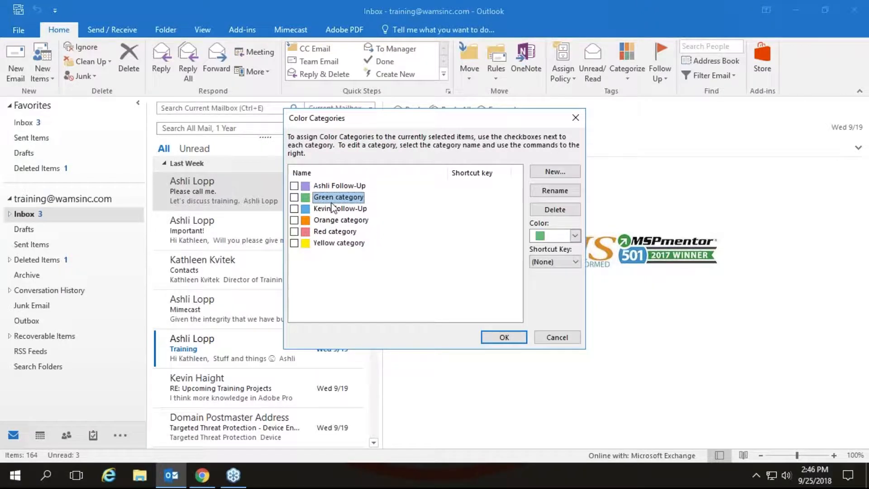
{"action": "left_click", "coordinate": [561, 195]}
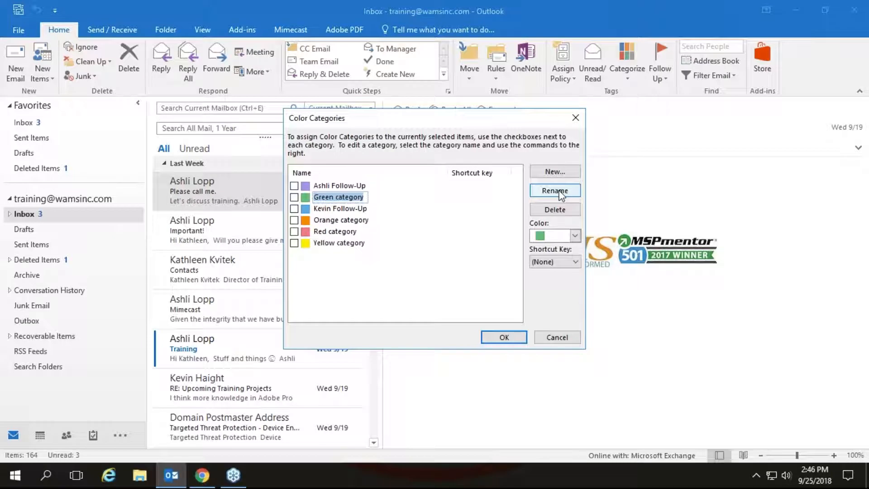
{"action": "type", "text": "Call"}
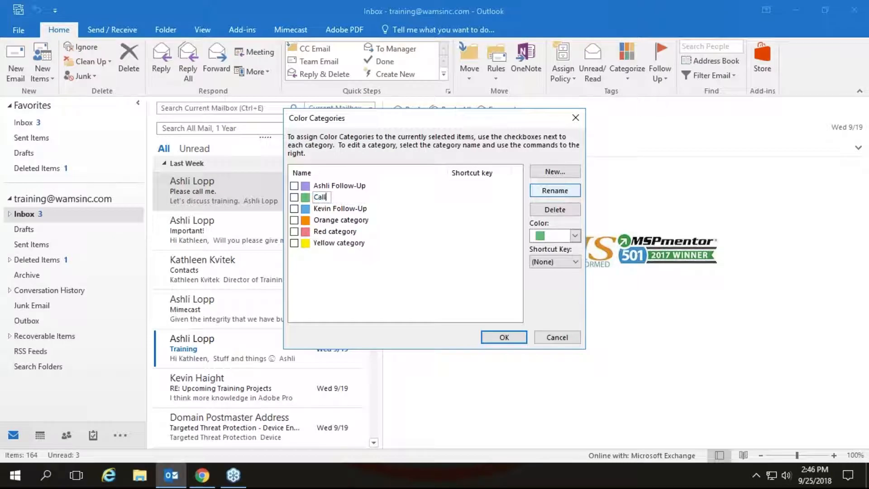
{"action": "type", "text": " Back"}
{"action": "left_click", "coordinate": [503, 337]}
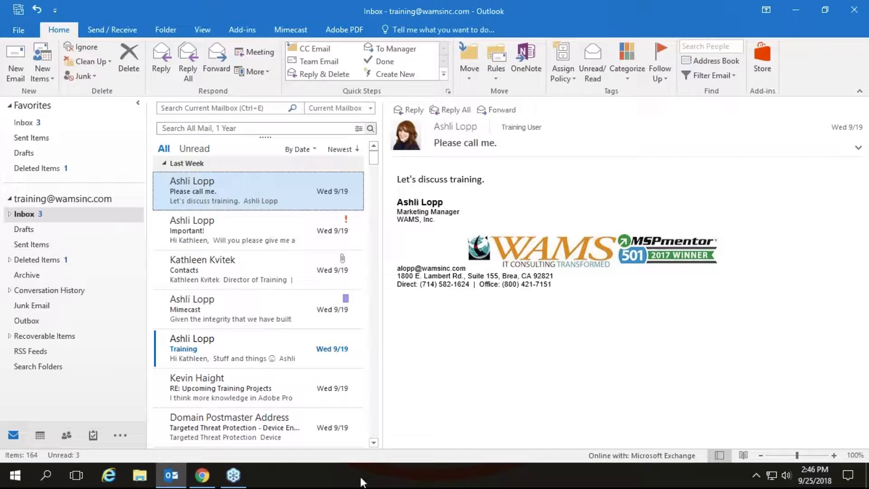
Tag the 'RE: Did you get this?' email with the green Call Back category
{"action": "left_click", "coordinate": [374, 443]}
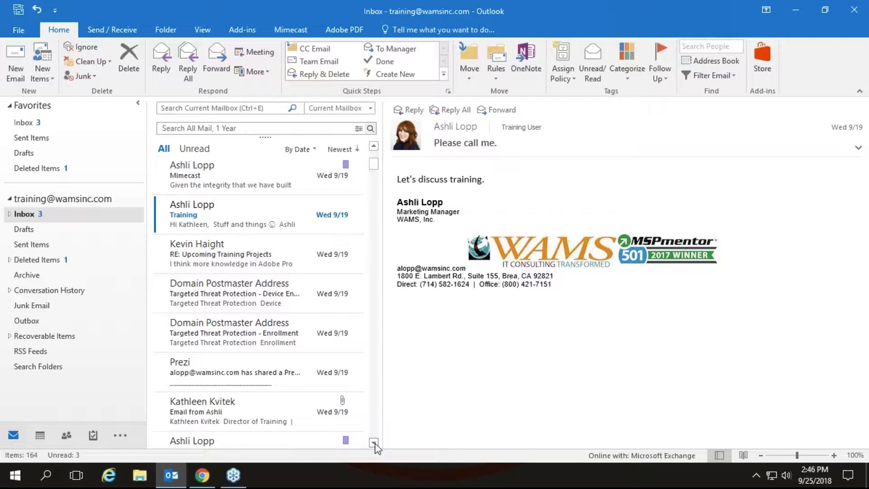
{"action": "left_click", "coordinate": [374, 443]}
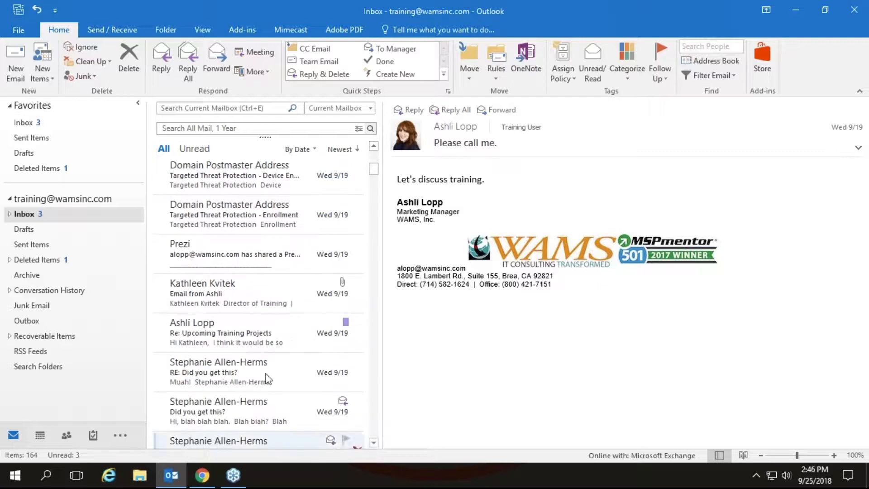
{"action": "left_click", "coordinate": [230, 374]}
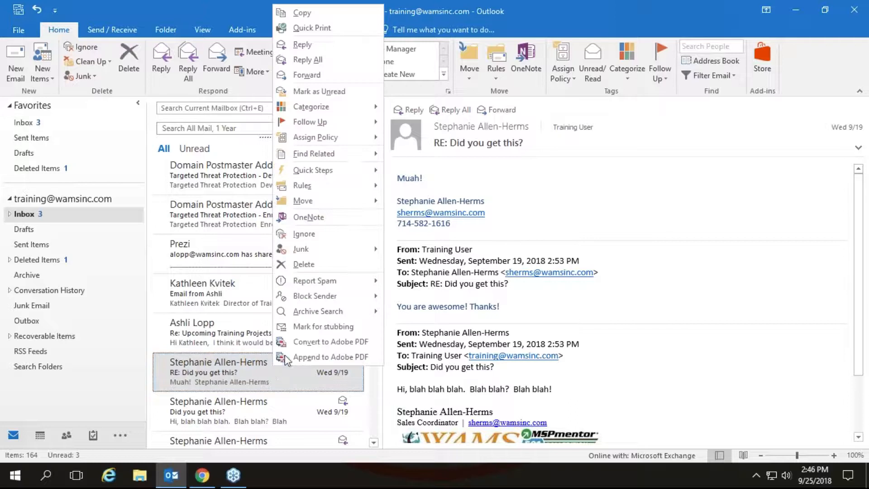
{"action": "mouse_move", "coordinate": [360, 107]}
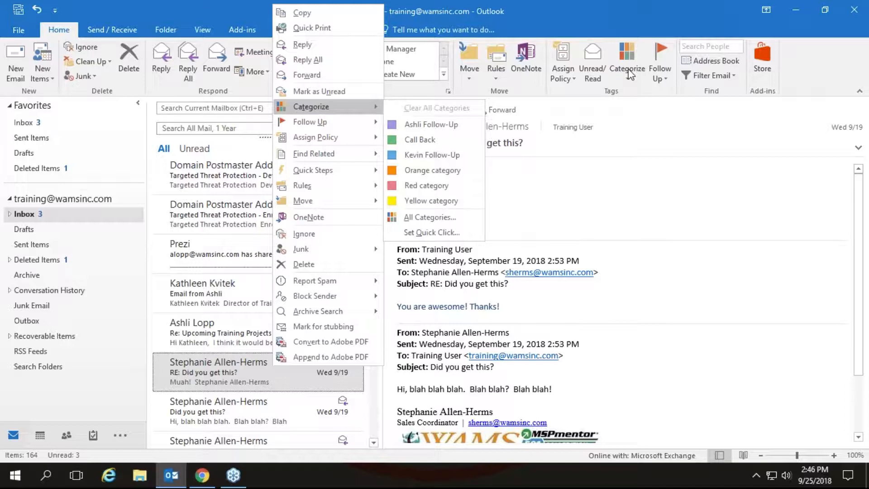
{"action": "left_click", "coordinate": [414, 141]}
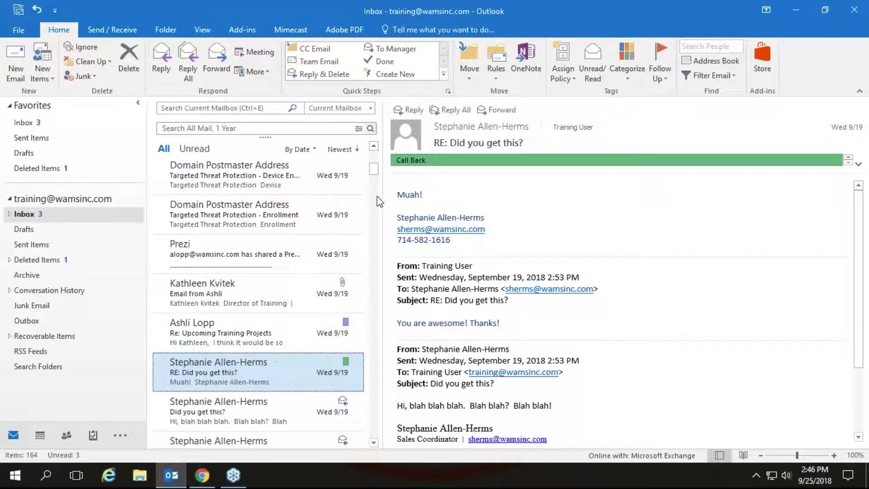
{"action": "left_click_drag", "start_coordinate": [373, 174], "coordinate": [373, 154]}
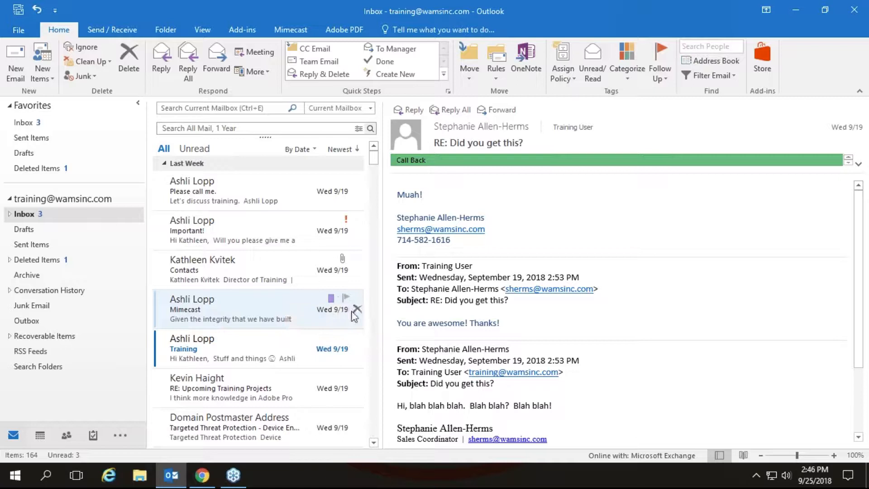
{"action": "left_click", "coordinate": [374, 442]}
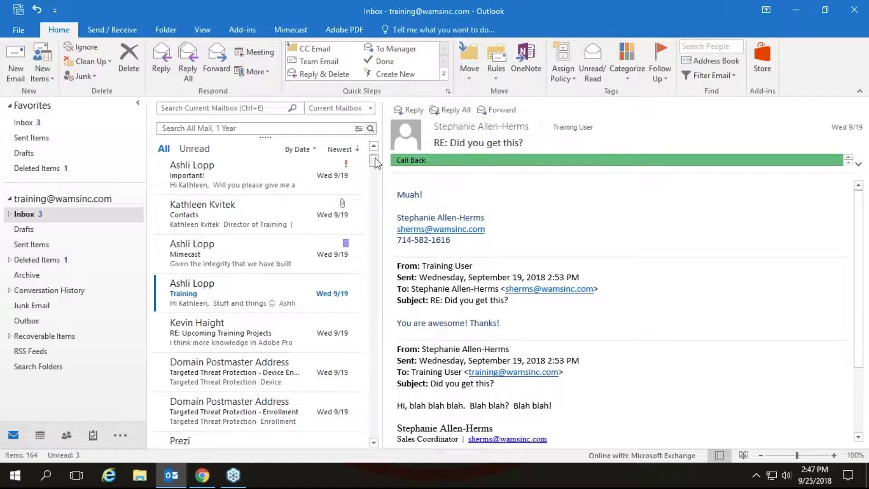
{"action": "left_click", "coordinate": [374, 145]}
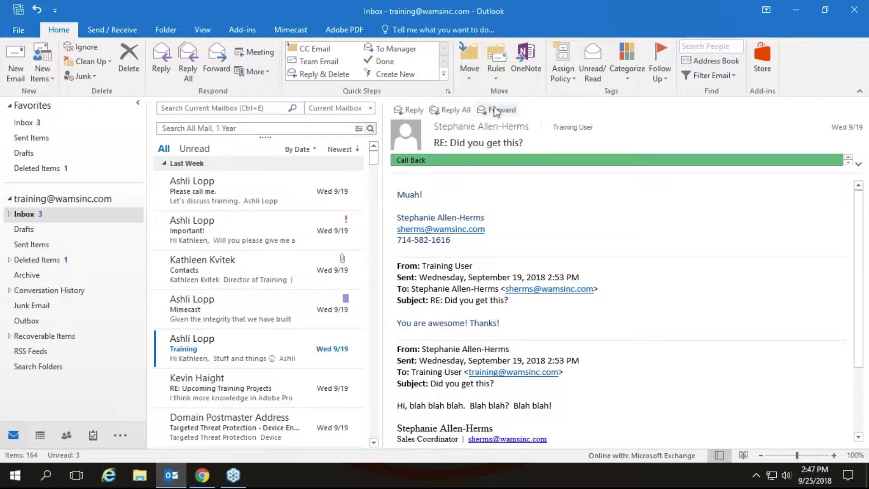
{"action": "left_click", "coordinate": [720, 77]}
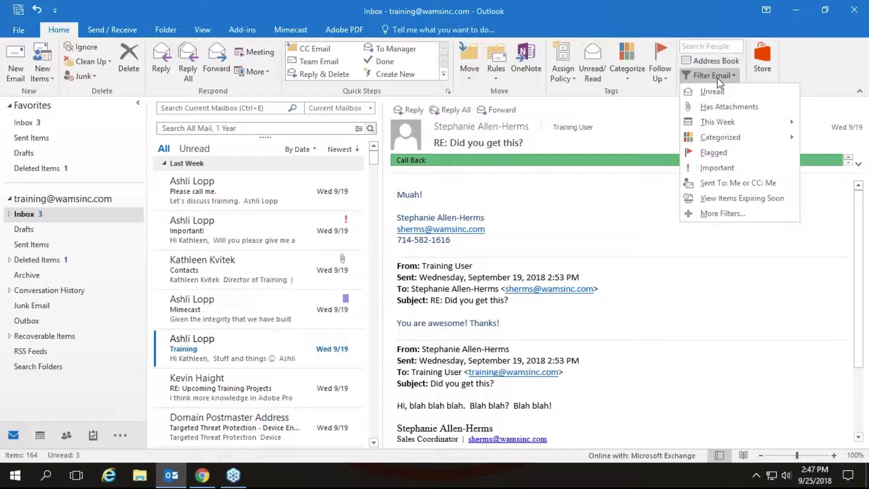
{"action": "mouse_move", "coordinate": [713, 141]}
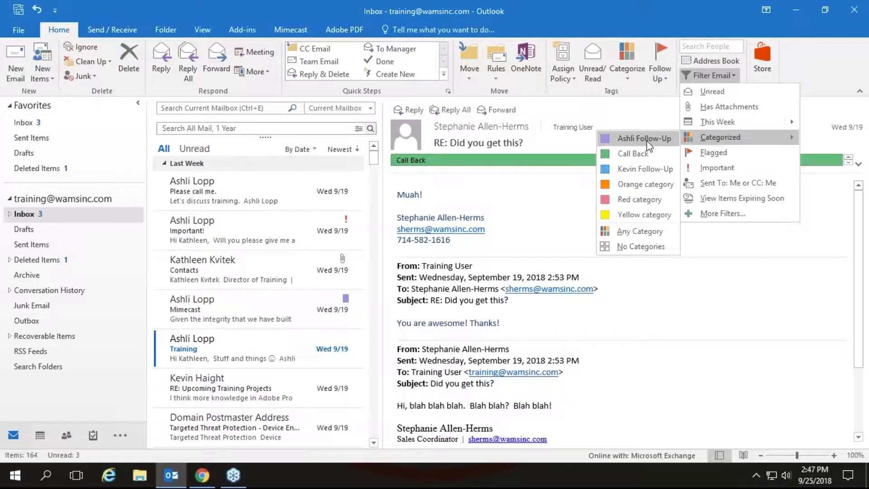
{"action": "left_click", "coordinate": [647, 144]}
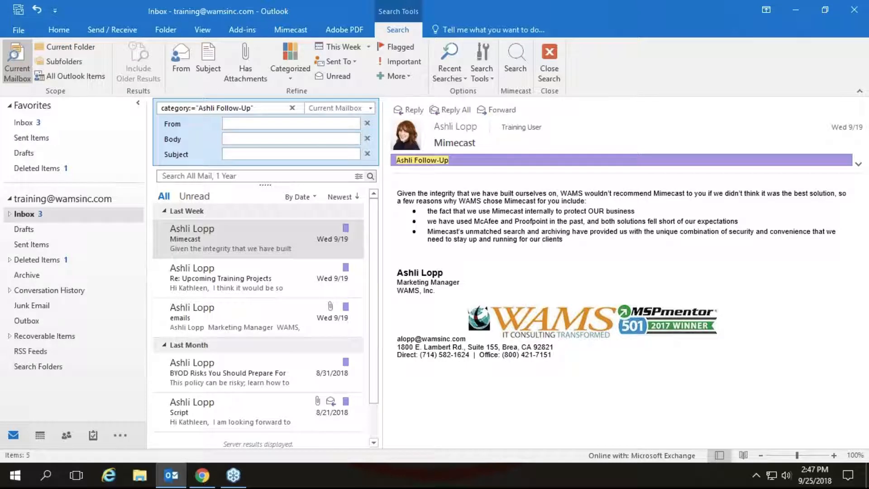
{"action": "left_click", "coordinate": [548, 59]}
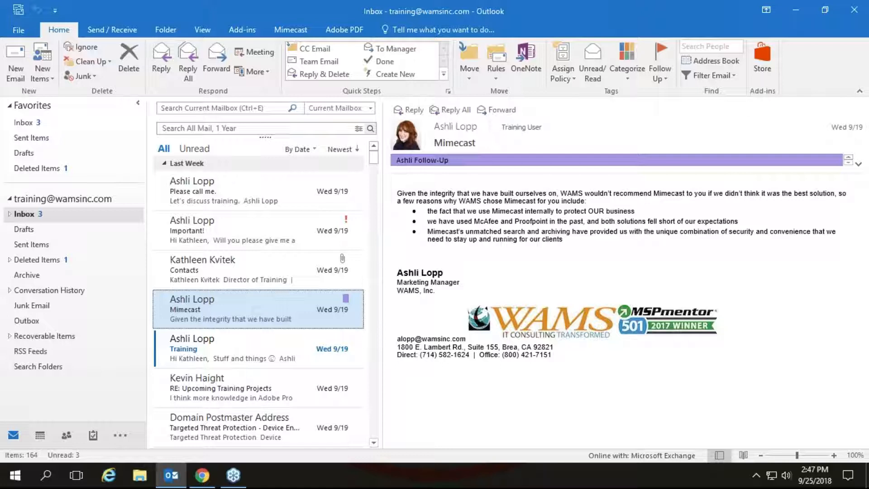
{"action": "key", "text": "alt"}
Advance Prezi two frames to the Sorting and Filtering Emails topic, then leave the presentation
{"action": "key", "text": "alt+Tab"}
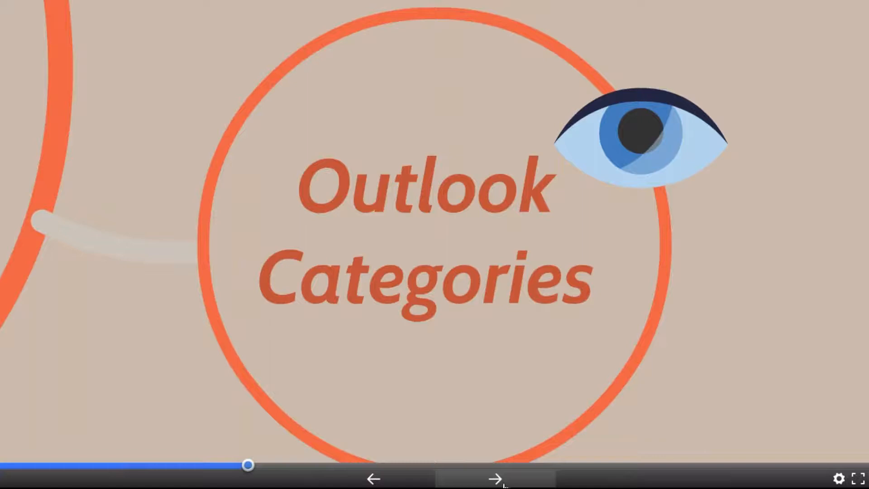
{"action": "left_click", "coordinate": [500, 482]}
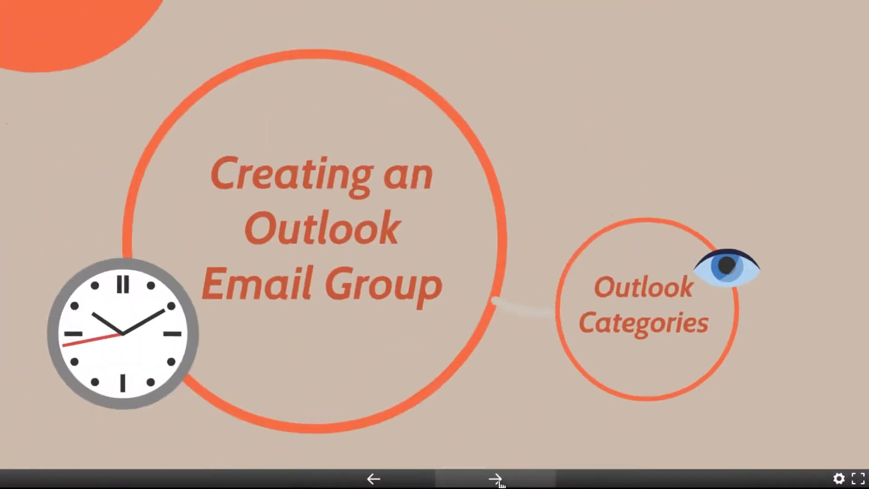
{"action": "left_click", "coordinate": [495, 479]}
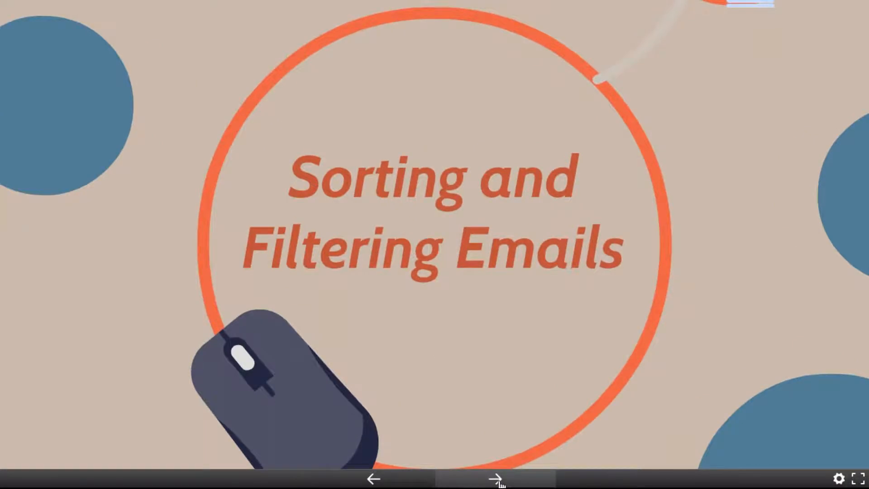
{"action": "key", "text": "alt+Tab"}
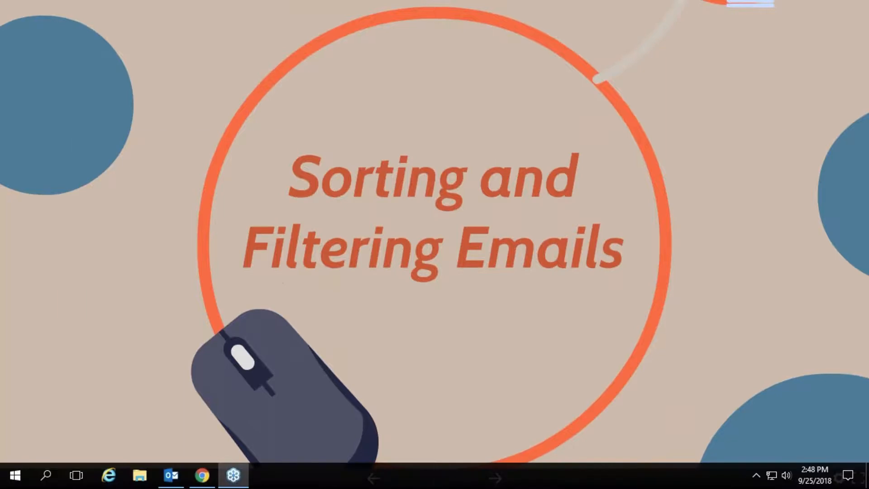
Bring Outlook to the front and dismiss the Filter Email menu without applying a filter
{"action": "left_click", "coordinate": [180, 480]}
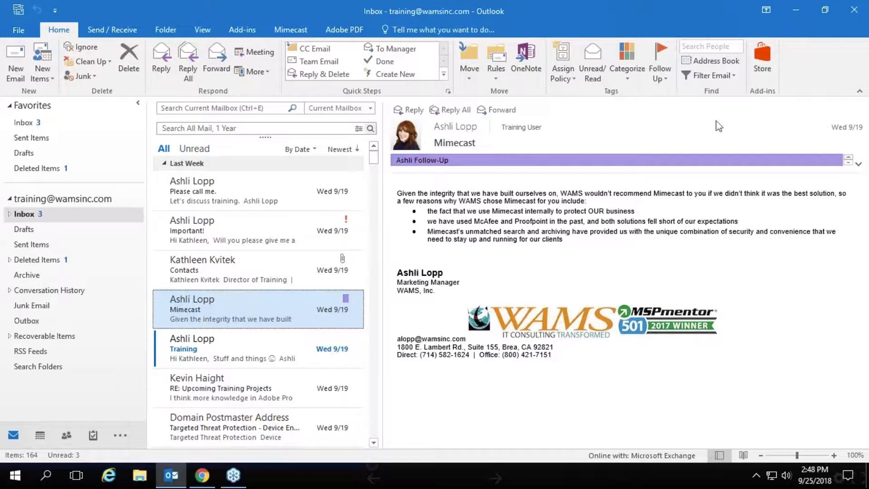
{"action": "left_click", "coordinate": [707, 77]}
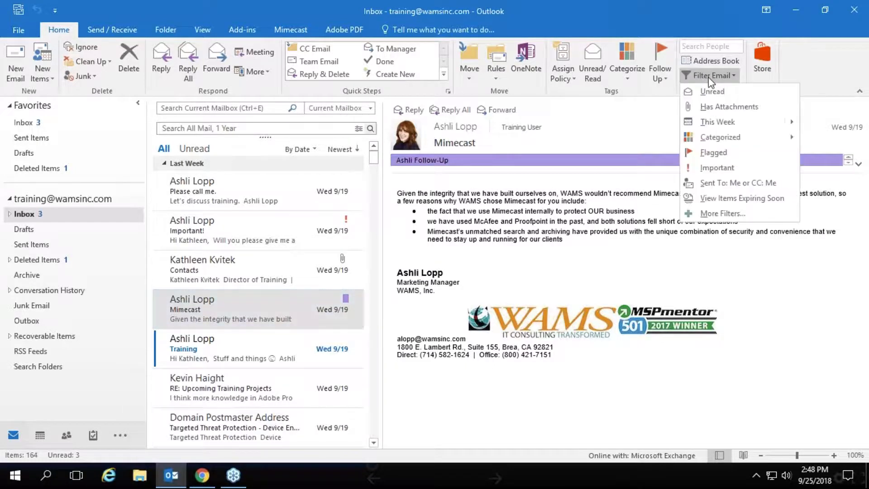
{"action": "mouse_move", "coordinate": [711, 138]}
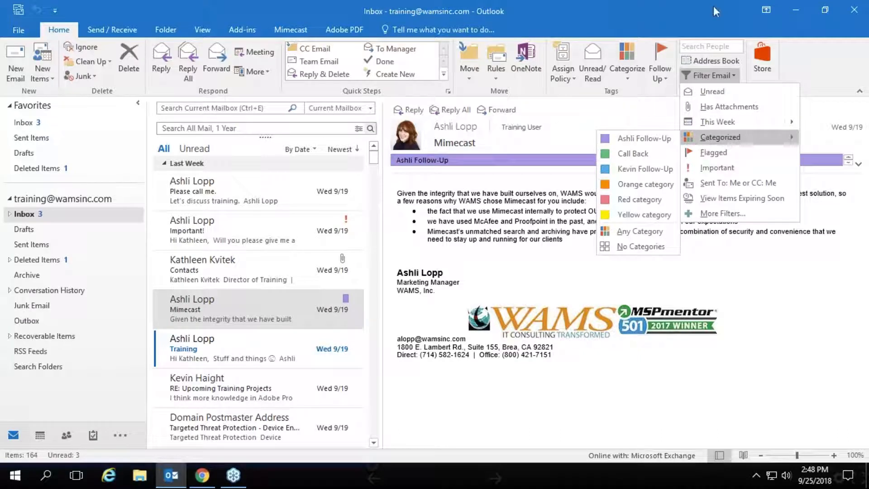
{"action": "left_click", "coordinate": [659, 2]}
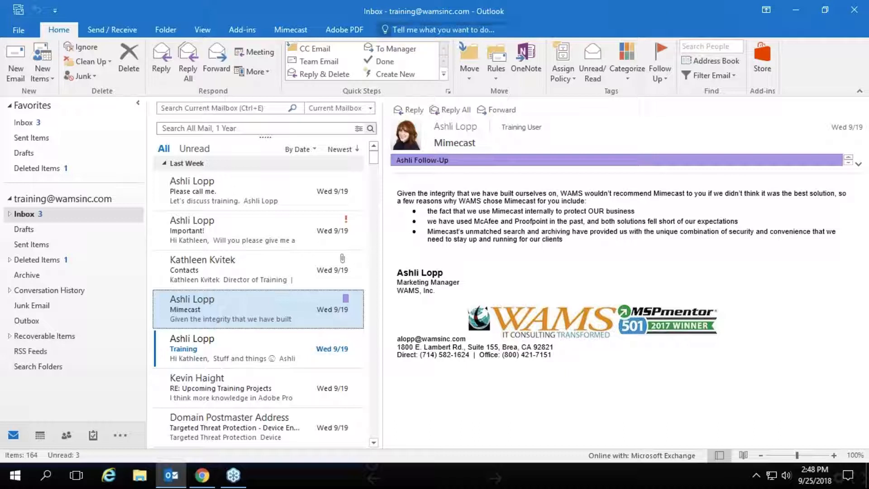
Toggle Unread and All views and change the 'Please call me.' email's read status, leaving 2 unread
{"action": "left_click", "coordinate": [193, 149]}
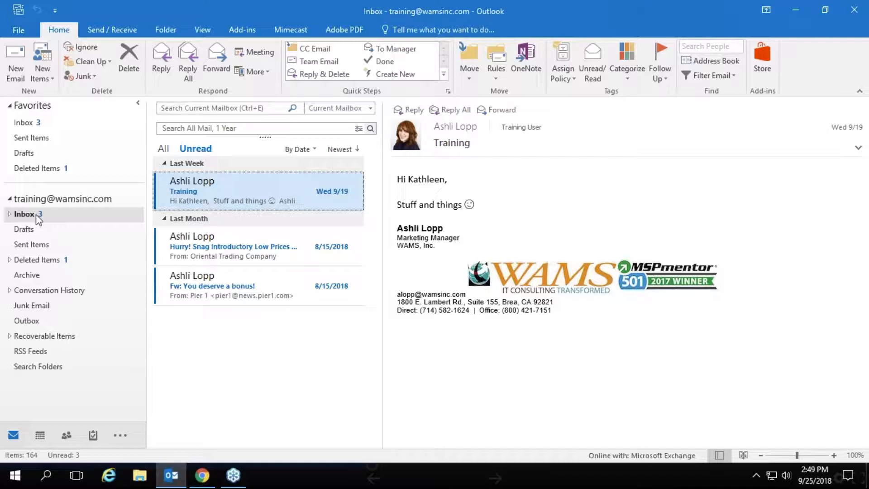
{"action": "left_click", "coordinate": [164, 149]}
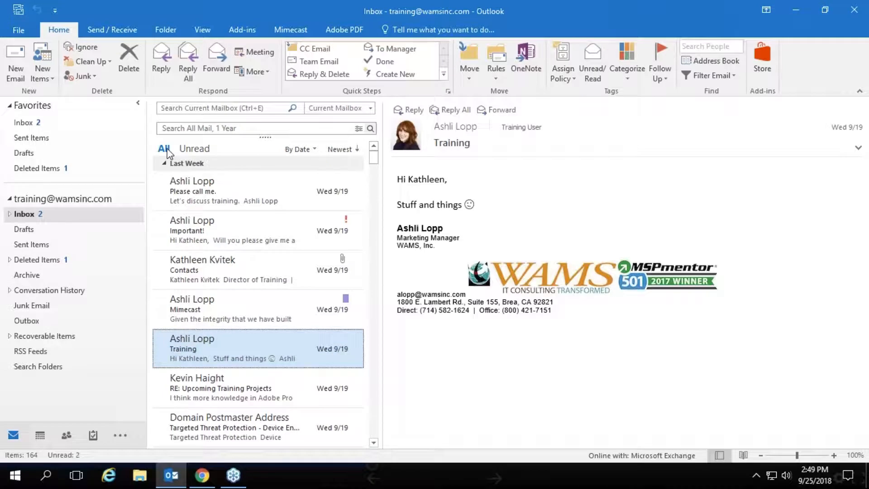
{"action": "left_click", "coordinate": [220, 183]}
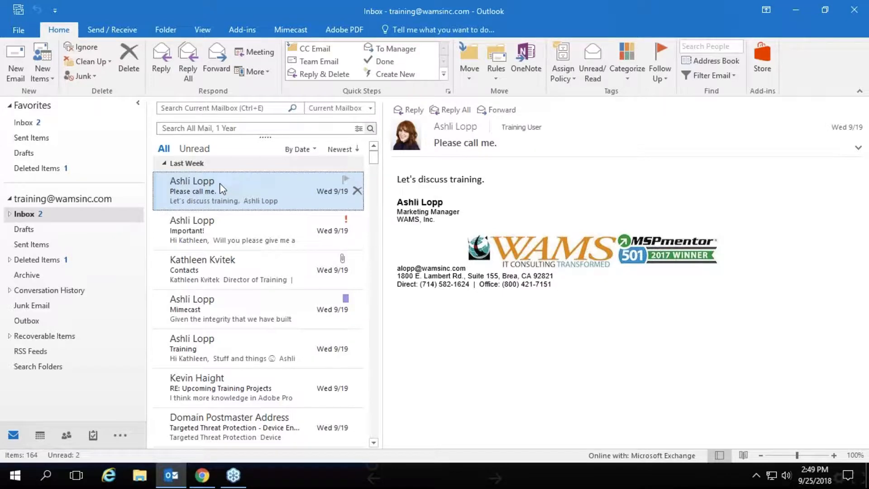
{"action": "left_click", "coordinate": [594, 59]}
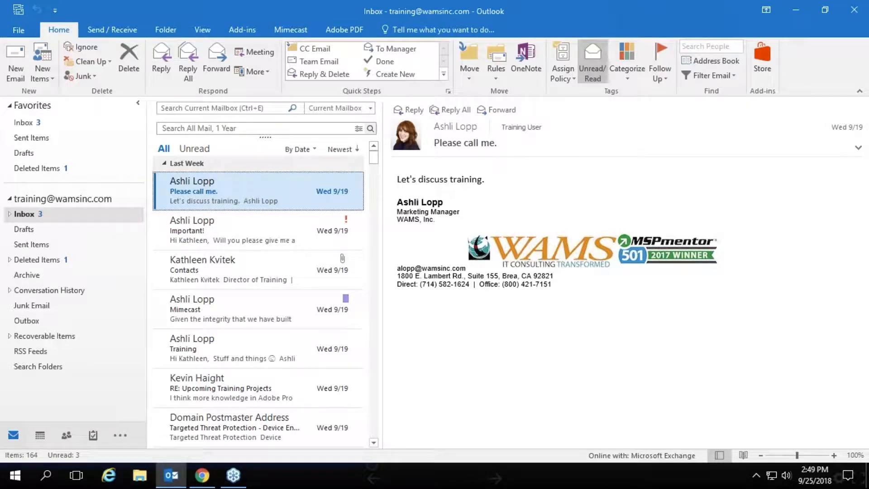
{"action": "left_click", "coordinate": [194, 149]}
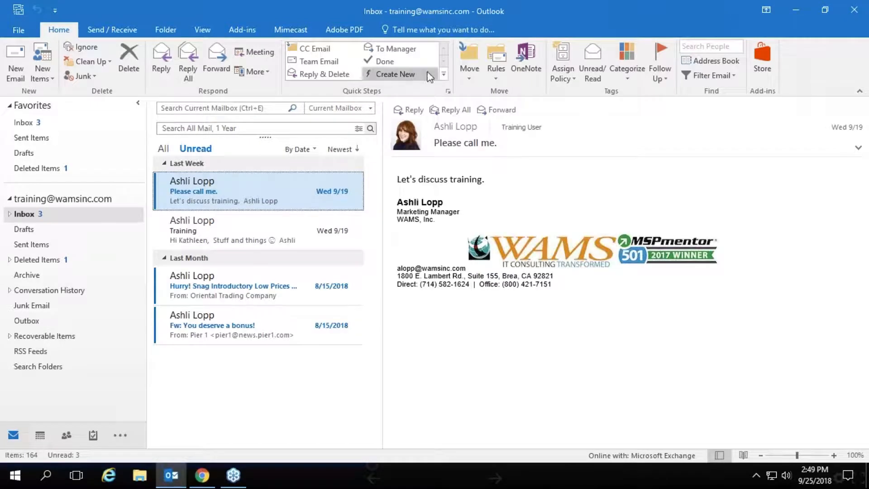
{"action": "left_click", "coordinate": [161, 148]}
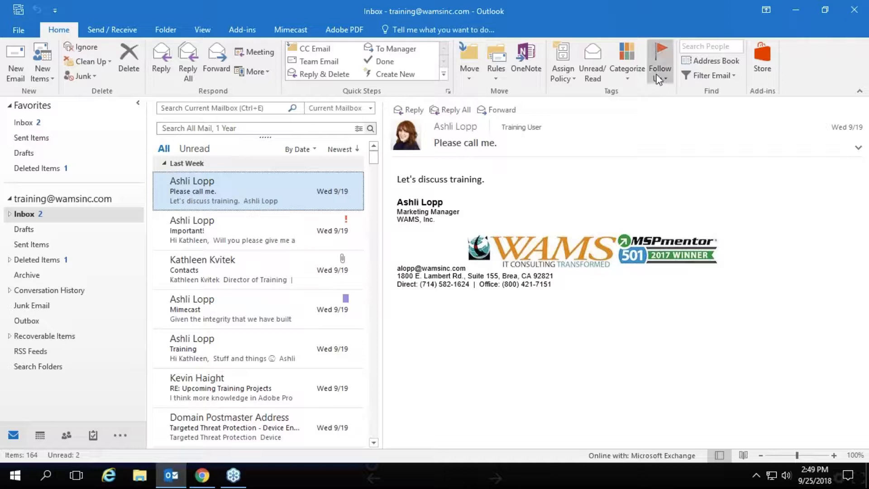
{"action": "left_click", "coordinate": [699, 75]}
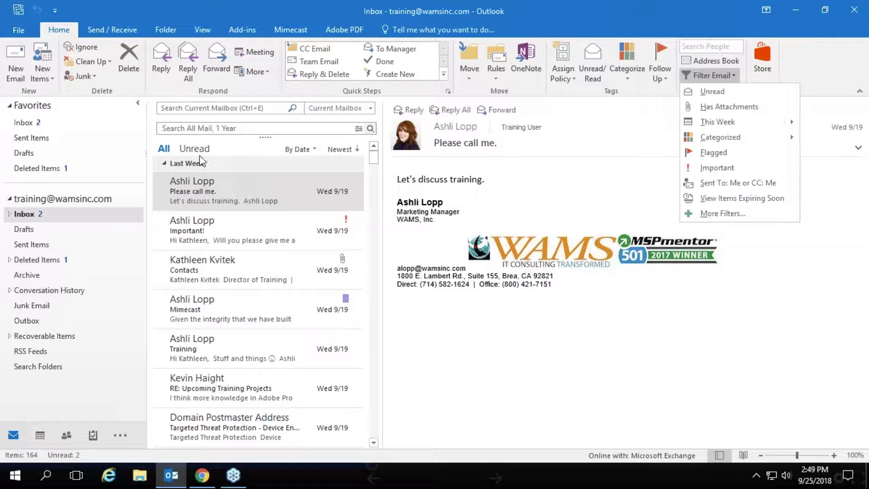
{"action": "left_click", "coordinate": [710, 105]}
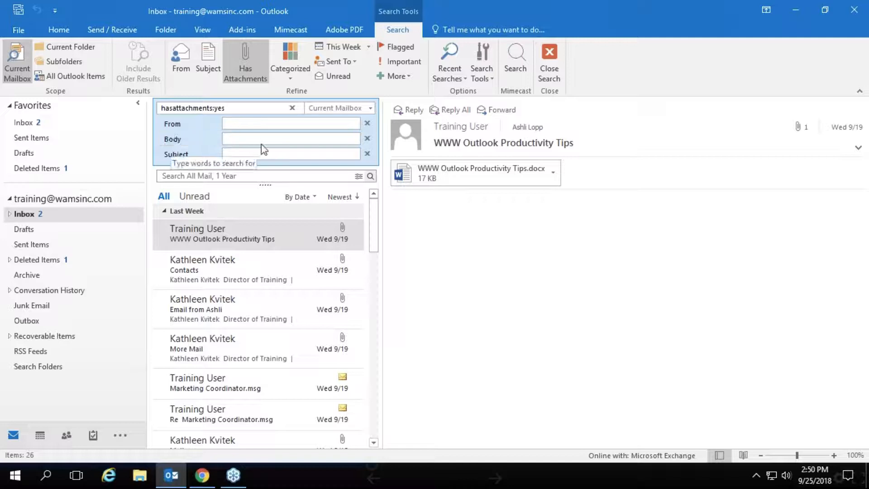
{"action": "left_click", "coordinate": [556, 57]}
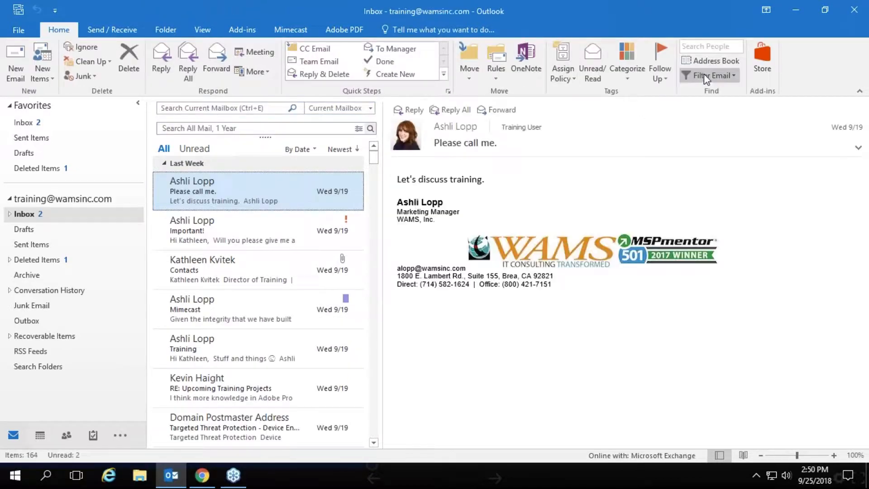
{"action": "left_click", "coordinate": [704, 75]}
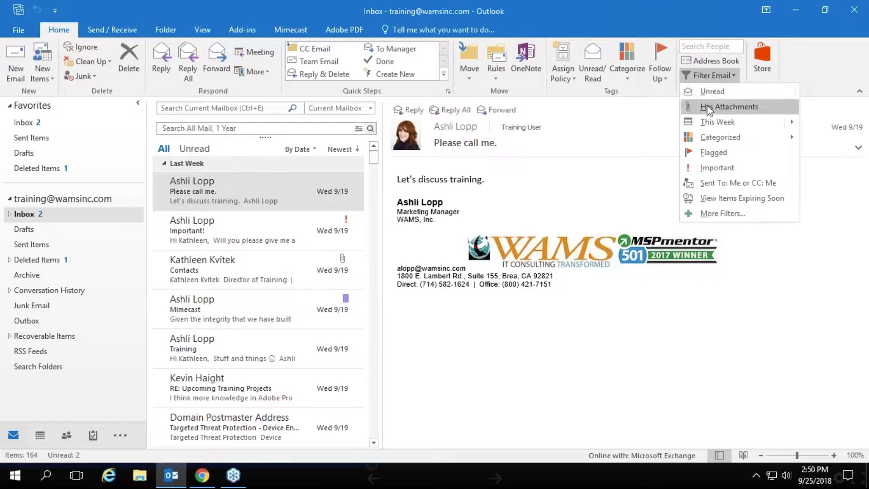
{"action": "left_click", "coordinate": [702, 168]}
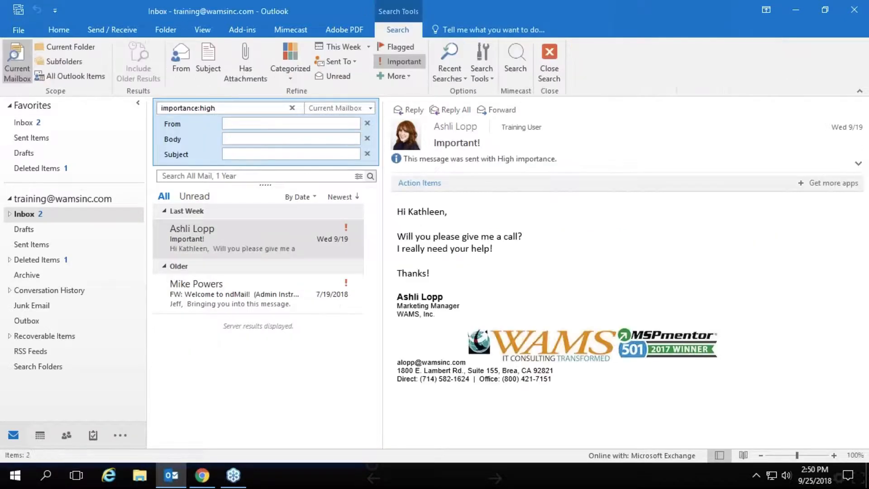
{"action": "left_click", "coordinate": [549, 56]}
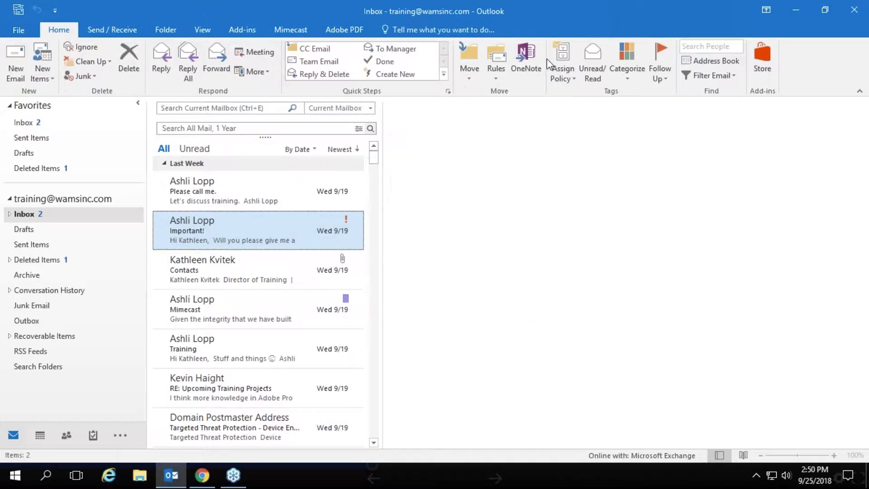
{"action": "left_click", "coordinate": [705, 76]}
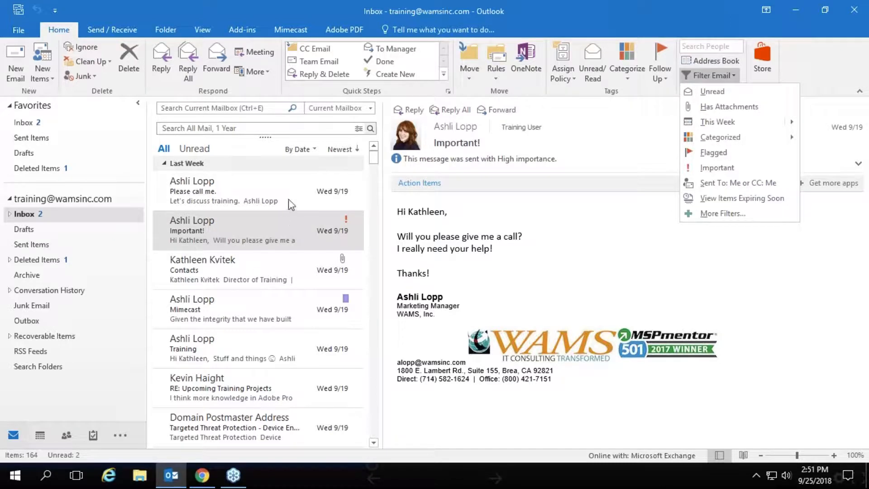
Cancel the custom follow-up flag dialog, then widen the message list into From/Subject/Received/Size/Categories columns
{"action": "left_click", "coordinate": [251, 356]}
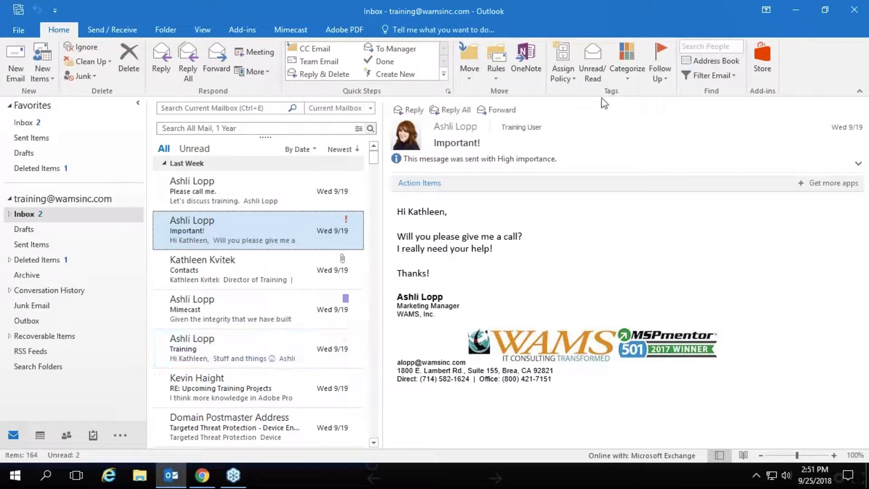
{"action": "left_click", "coordinate": [657, 82]}
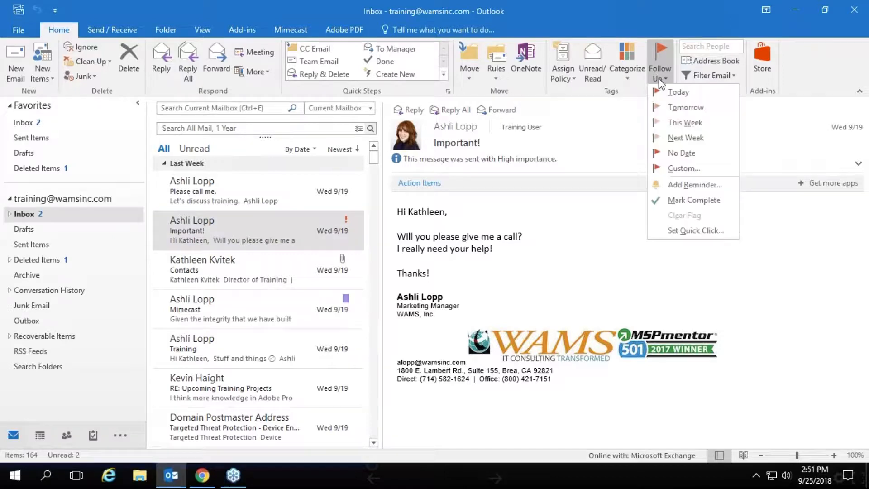
{"action": "left_click", "coordinate": [663, 186]}
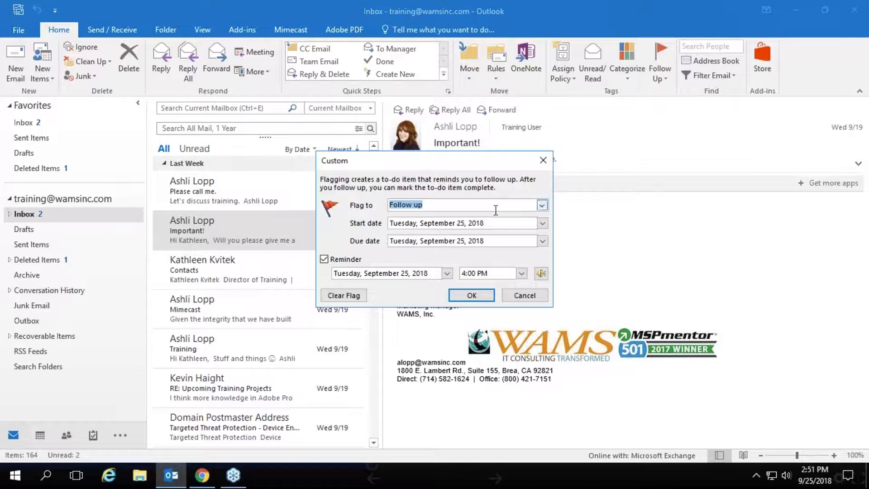
{"action": "left_click", "coordinate": [524, 295]}
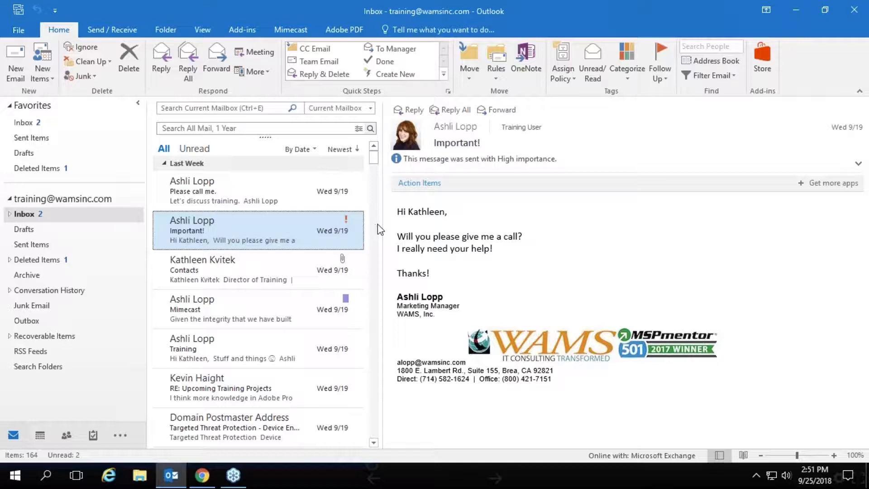
{"action": "left_click_drag", "start_coordinate": [383, 223], "coordinate": [652, 211]}
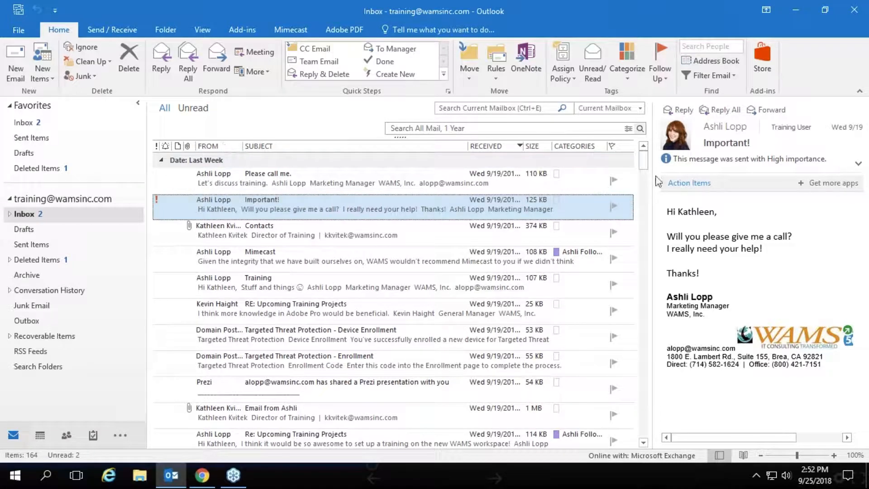
Return the message list to its compact two-line layout and show the arrangement options
{"action": "left_click_drag", "start_coordinate": [651, 185], "coordinate": [380, 174]}
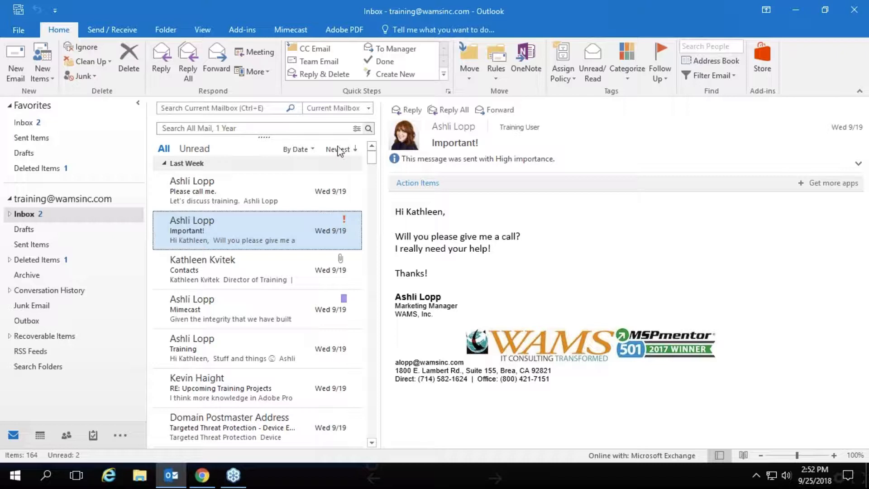
{"action": "left_click", "coordinate": [312, 150]}
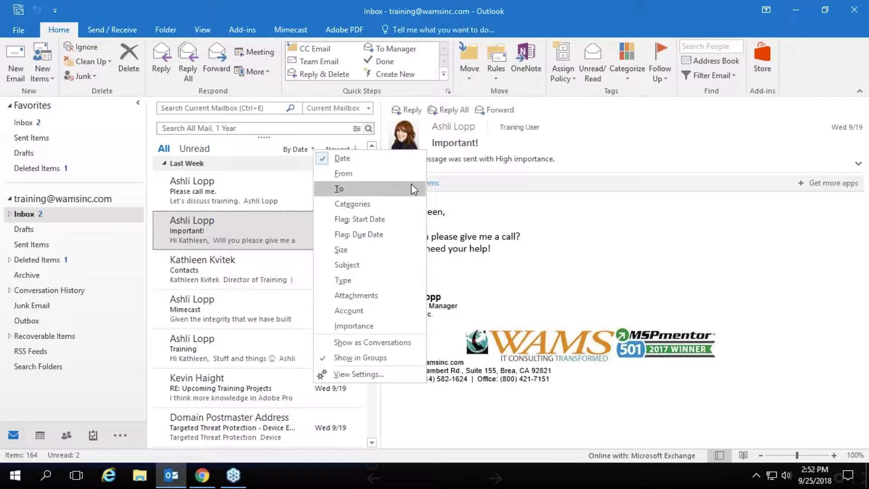
Open the RE: Upcoming Training Projects message and arrange the inbox by From
{"action": "left_click", "coordinate": [625, 140]}
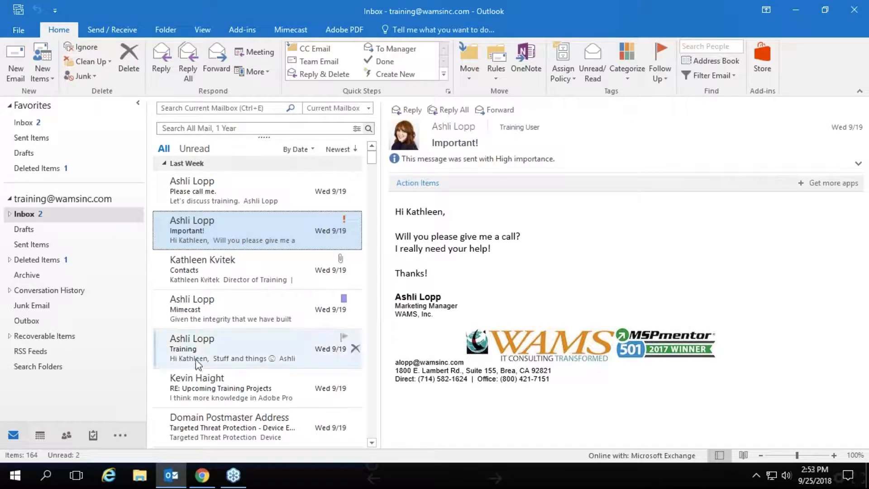
{"action": "left_click", "coordinate": [203, 392]}
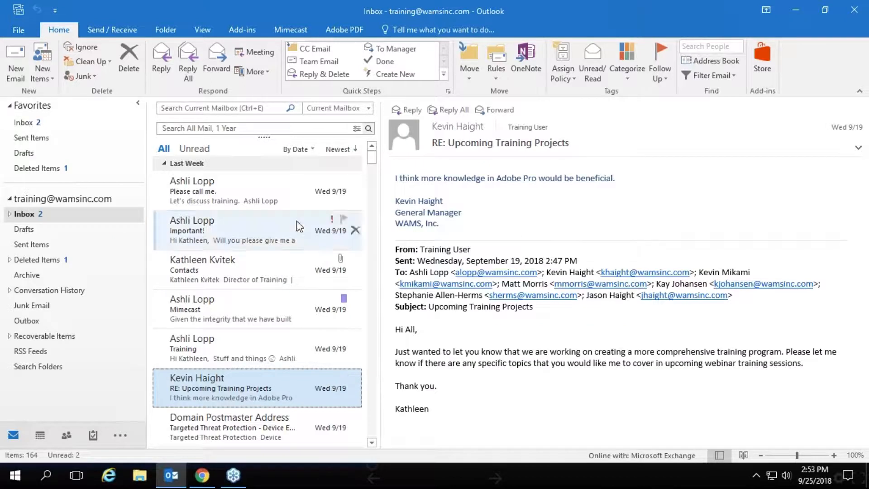
{"action": "left_click", "coordinate": [311, 151]}
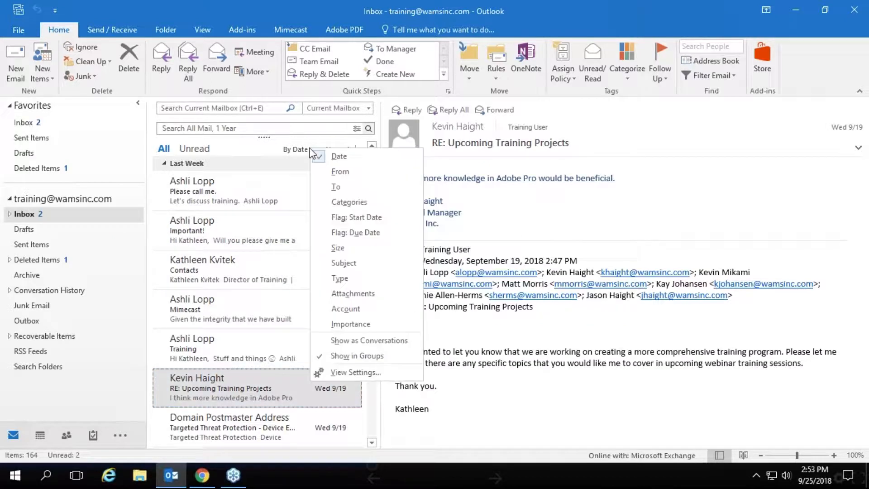
{"action": "left_click", "coordinate": [335, 172]}
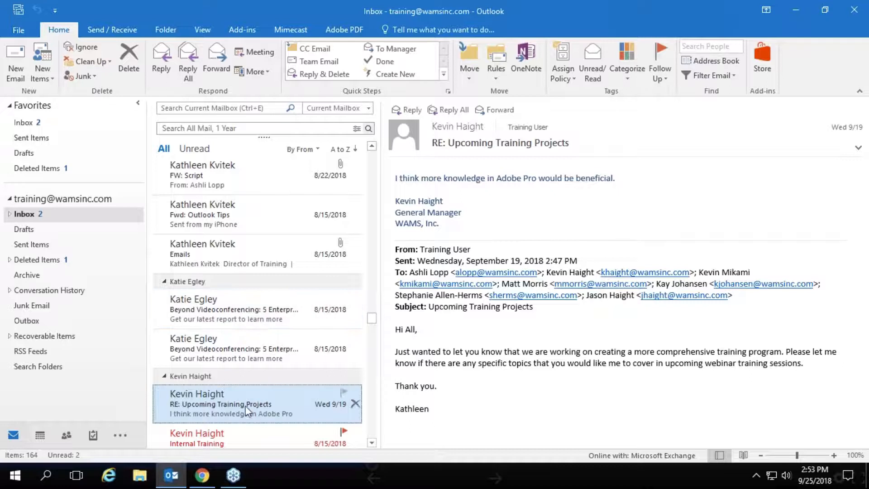
Flag the Training Schedule message for follow-up
{"action": "left_click", "coordinate": [371, 443]}
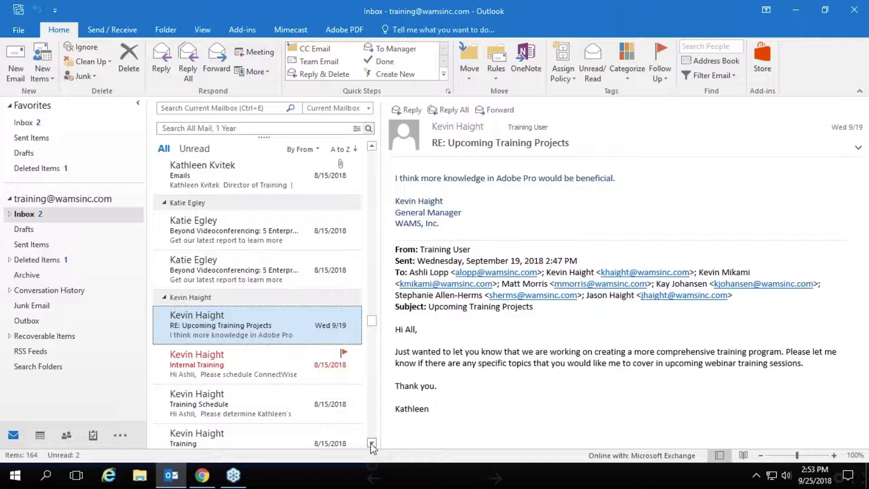
{"action": "left_click", "coordinate": [372, 443]}
{"action": "left_click", "coordinate": [371, 443]}
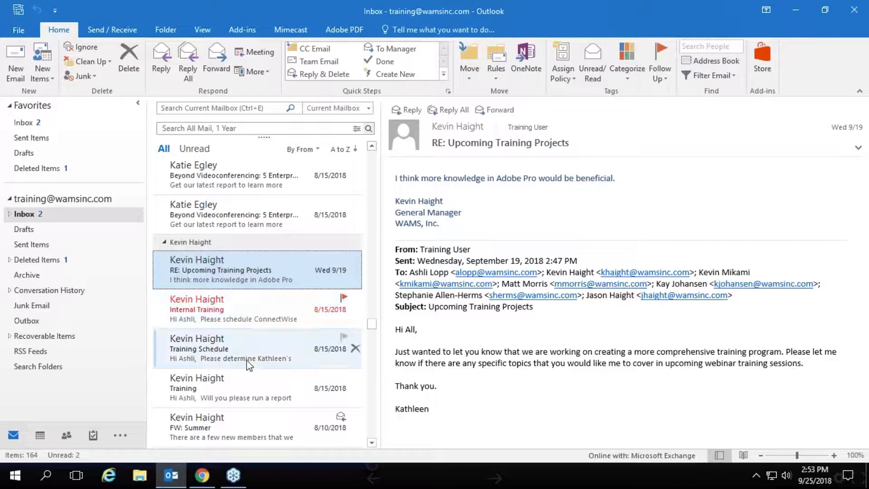
{"action": "left_click", "coordinate": [342, 299]}
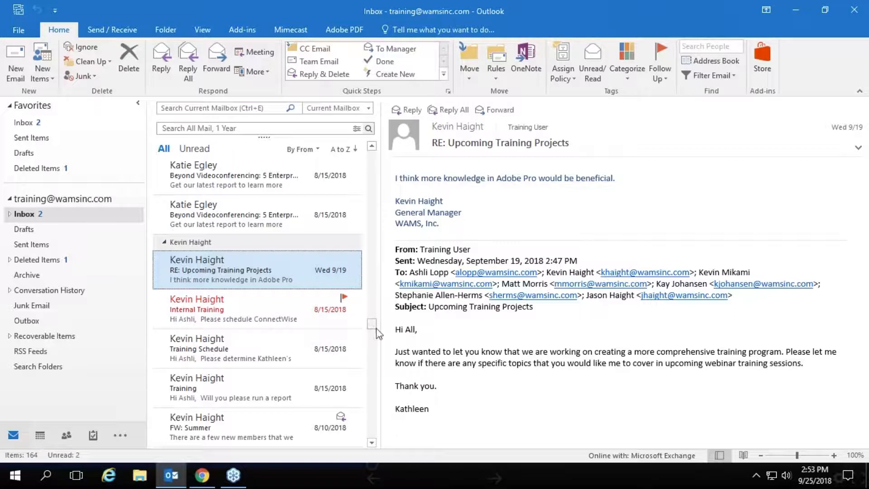
{"action": "left_click_drag", "start_coordinate": [375, 308], "coordinate": [371, 163]}
Arrange the inbox back by Date and switch to the presentation in Chrome
{"action": "left_click", "coordinate": [318, 149]}
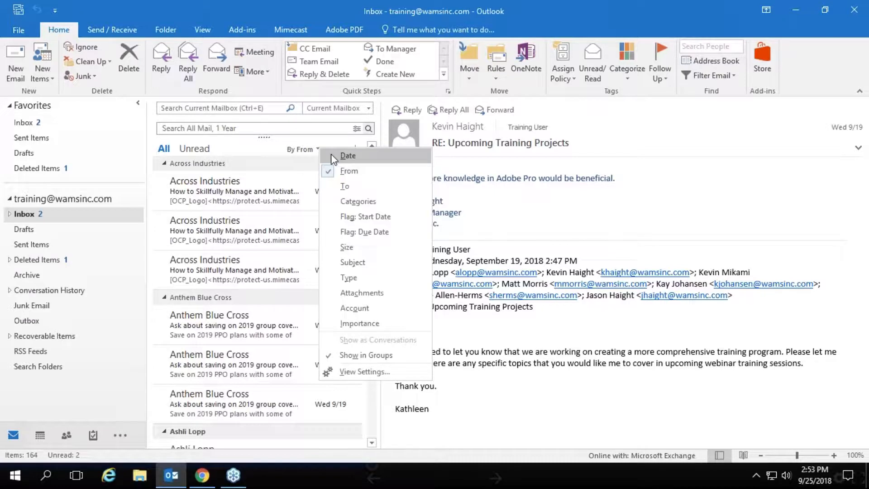
{"action": "left_click", "coordinate": [334, 156]}
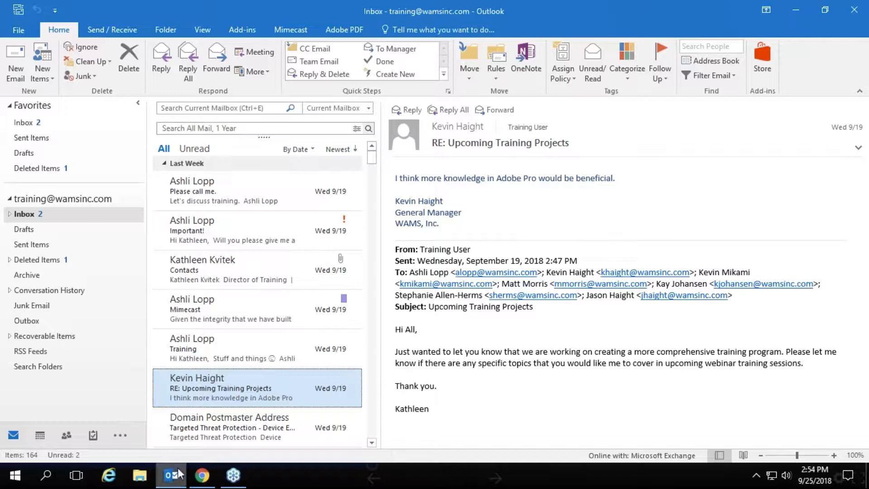
{"action": "left_click", "coordinate": [209, 485]}
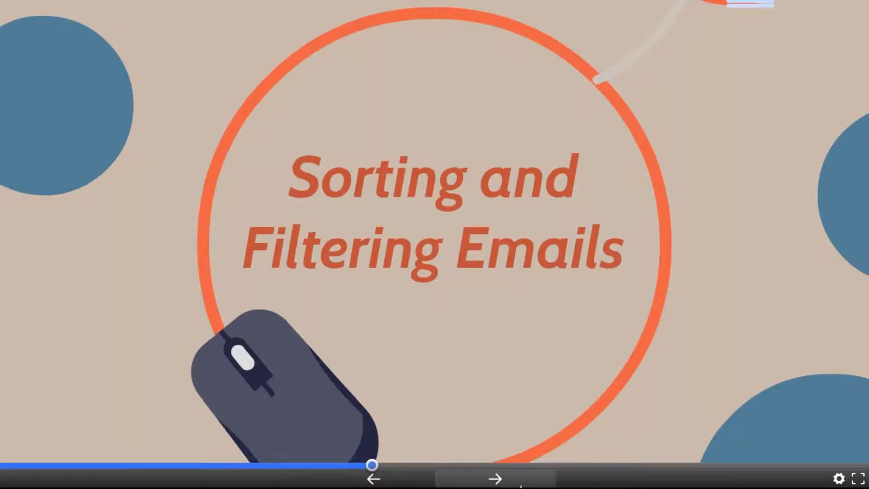
Advance the Prezi presentation to Bonus Rules and Alt+Tab back to Outlook
{"action": "left_click", "coordinate": [495, 478]}
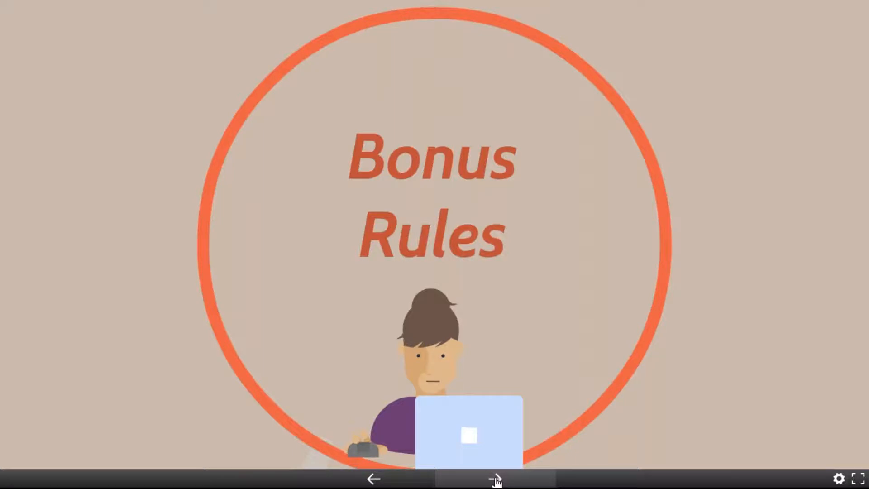
{"action": "key", "text": "alt+Tab"}
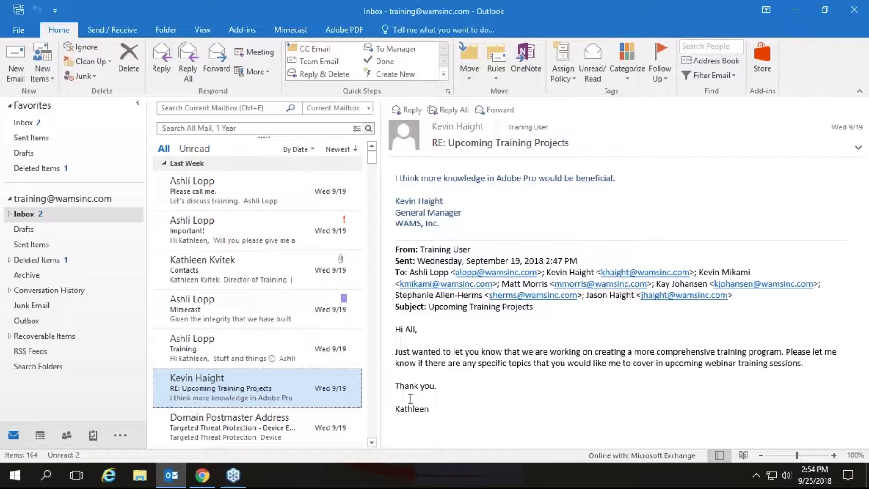
Create a rule from the selected message and open its Advanced Options in the Rules Wizard
{"action": "left_click", "coordinate": [495, 81]}
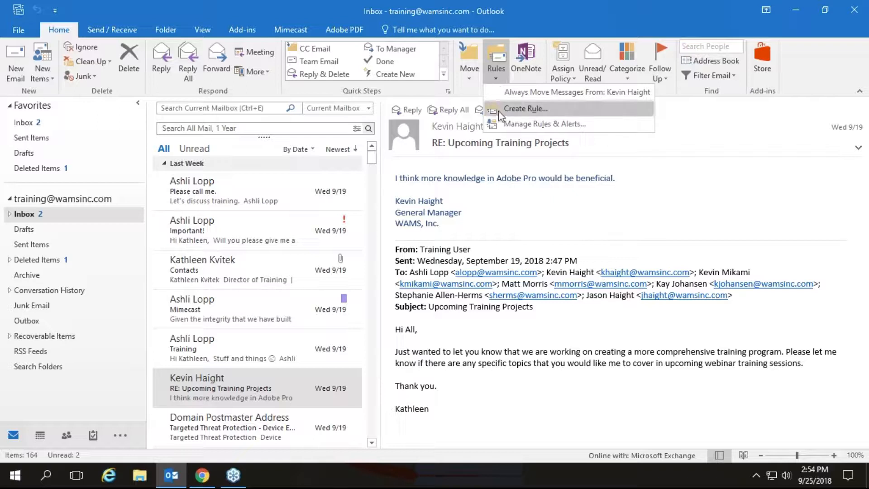
{"action": "left_click", "coordinate": [498, 110]}
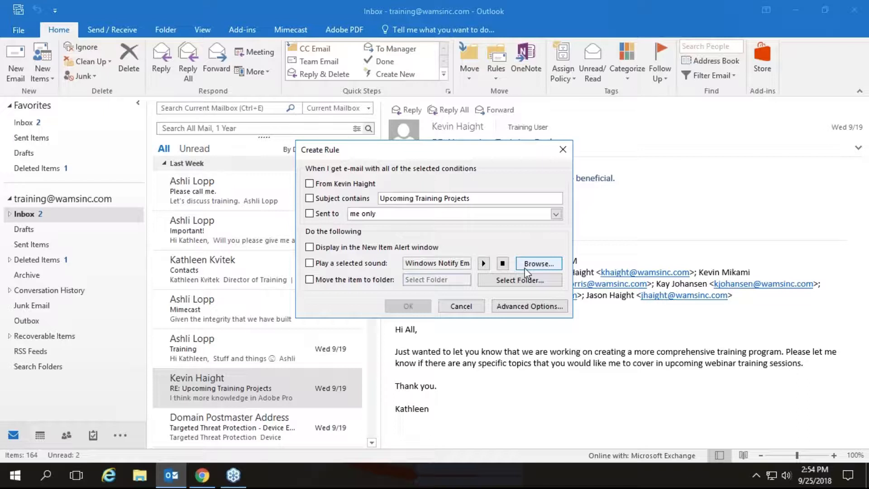
{"action": "left_click", "coordinate": [518, 309]}
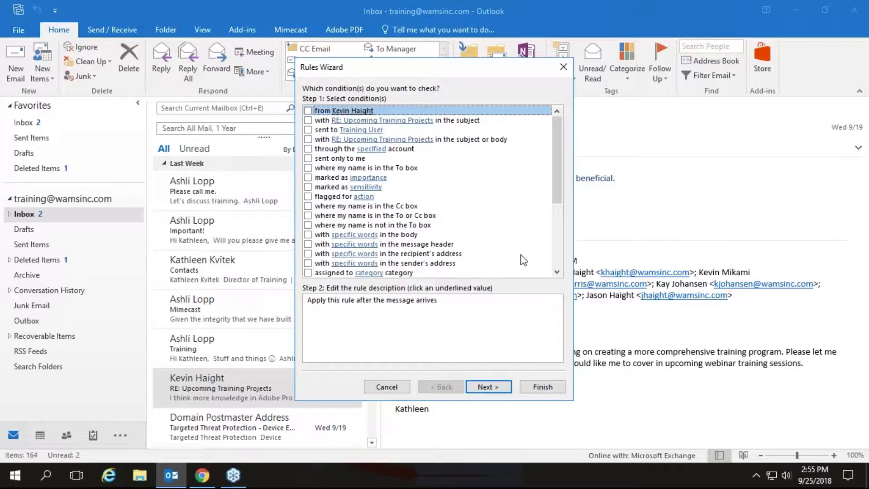
Set the rule condition 'with specific words in the body' to Training and proceed to actions
{"action": "left_click", "coordinate": [557, 272]}
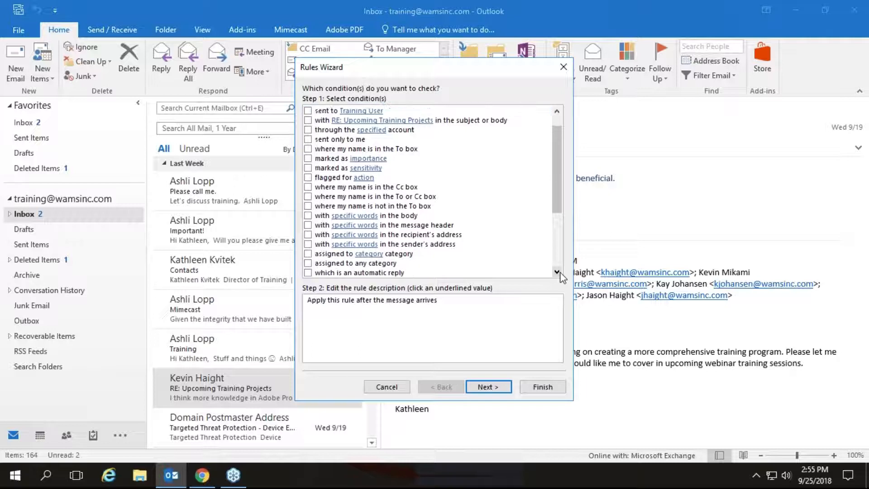
{"action": "left_click", "coordinate": [557, 272]}
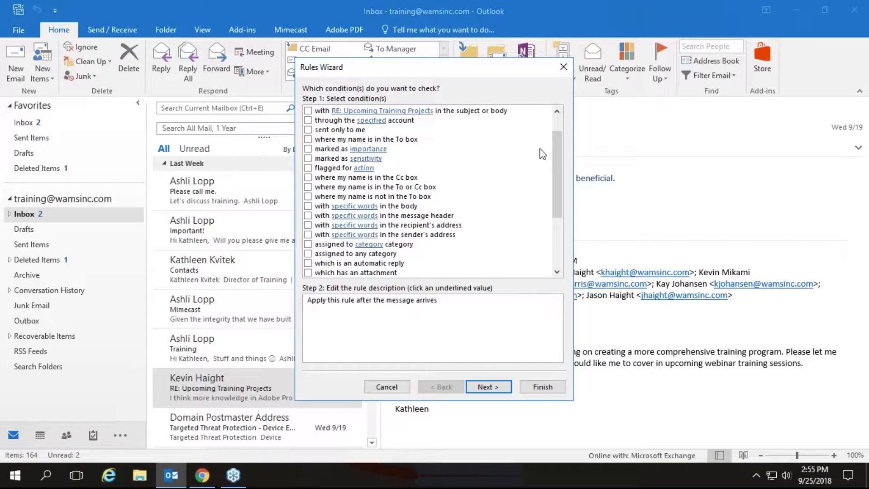
{"action": "scroll", "coordinate": [542, 153], "scroll_direction": "up", "scroll_amount": 1}
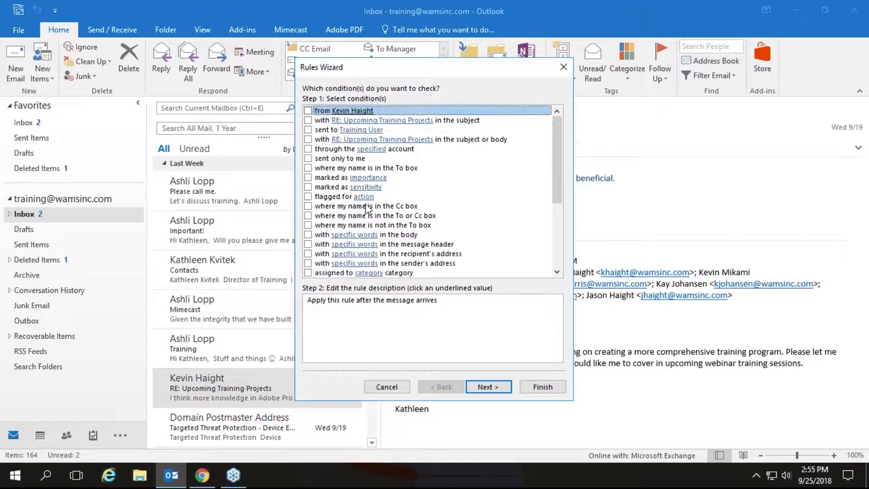
{"action": "left_click", "coordinate": [310, 234]}
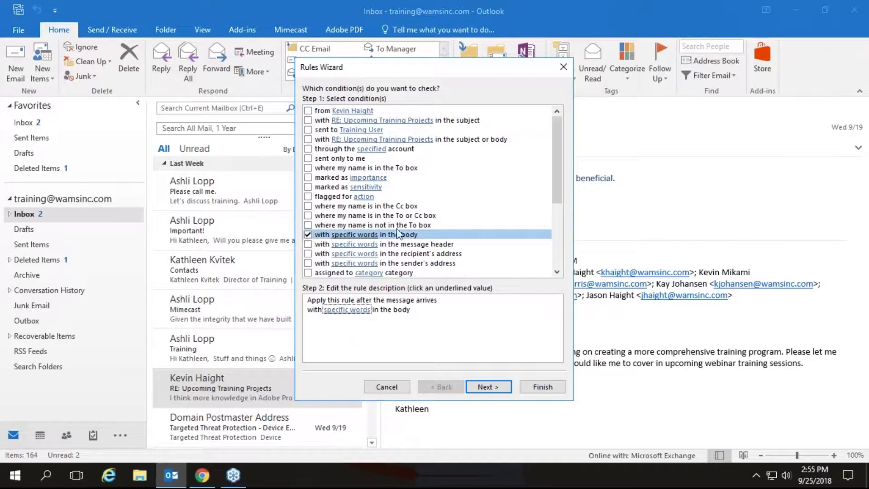
{"action": "left_click", "coordinate": [347, 310]}
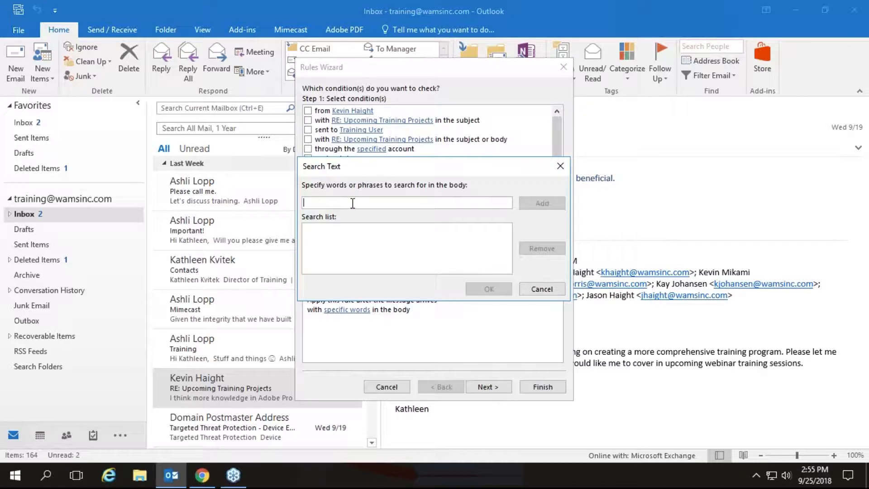
{"action": "type", "text": "Training"}
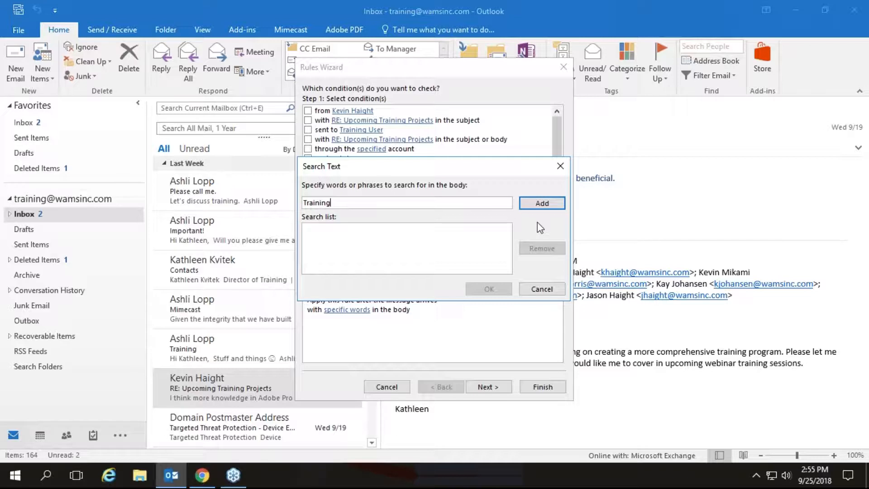
{"action": "left_click", "coordinate": [541, 204]}
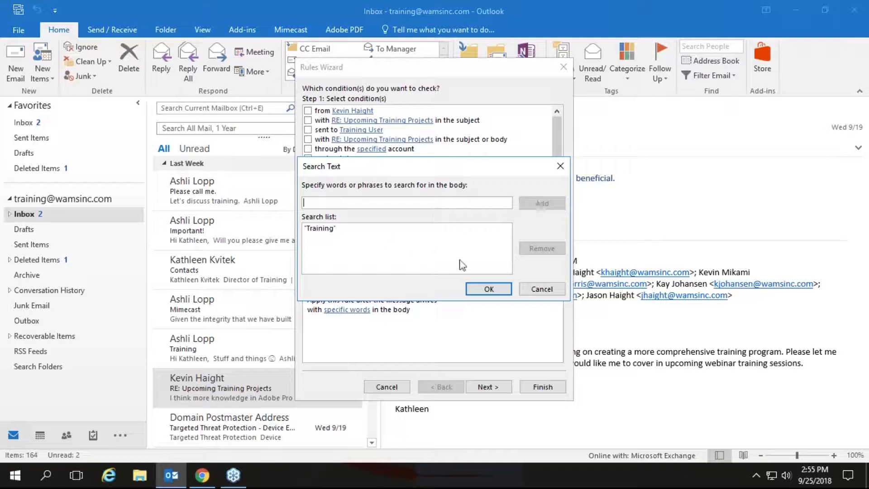
{"action": "left_click", "coordinate": [477, 289]}
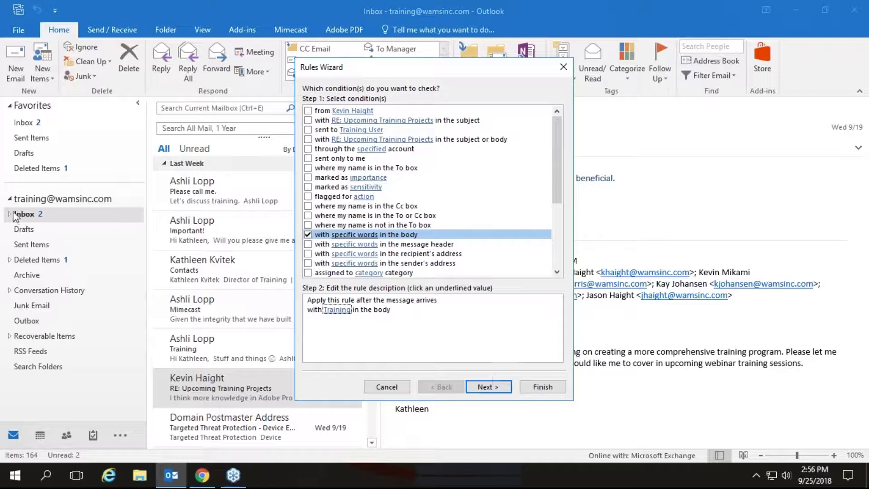
{"action": "left_click", "coordinate": [489, 390]}
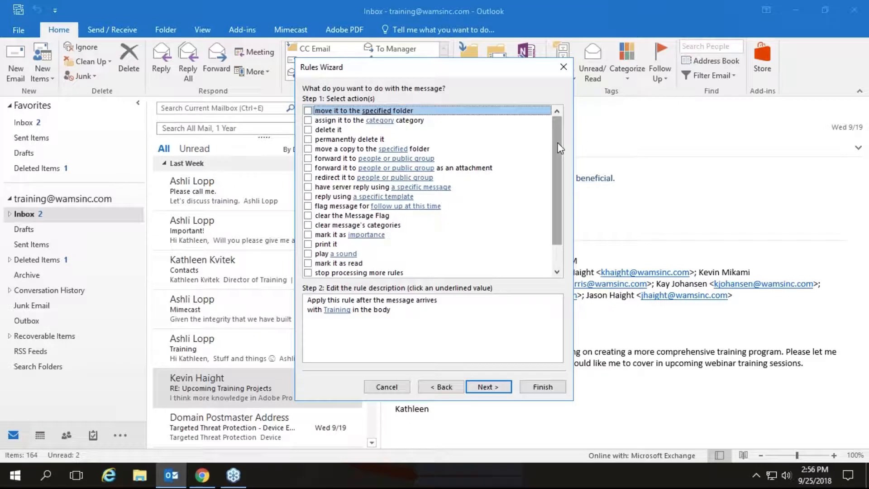
Have the rule show 'Respond immediately' in the New Item Alert window, then continue to exceptions
{"action": "left_click_drag", "start_coordinate": [559, 149], "coordinate": [561, 211]}
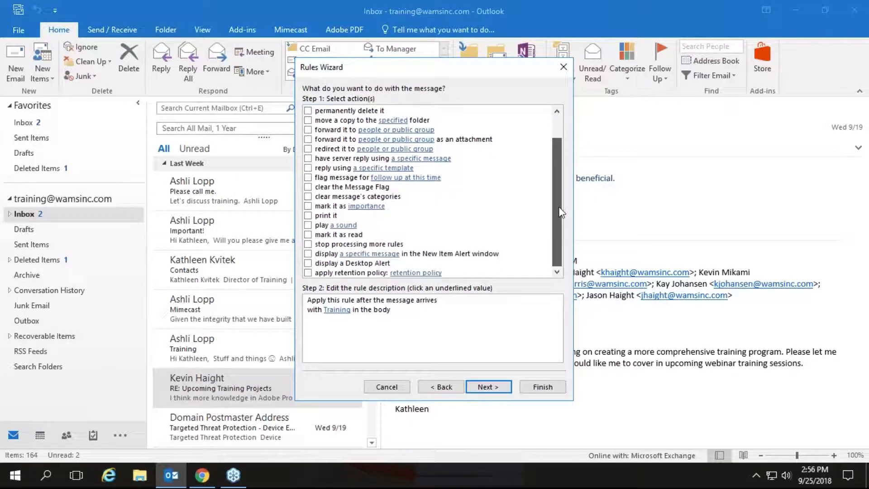
{"action": "left_click", "coordinate": [308, 254]}
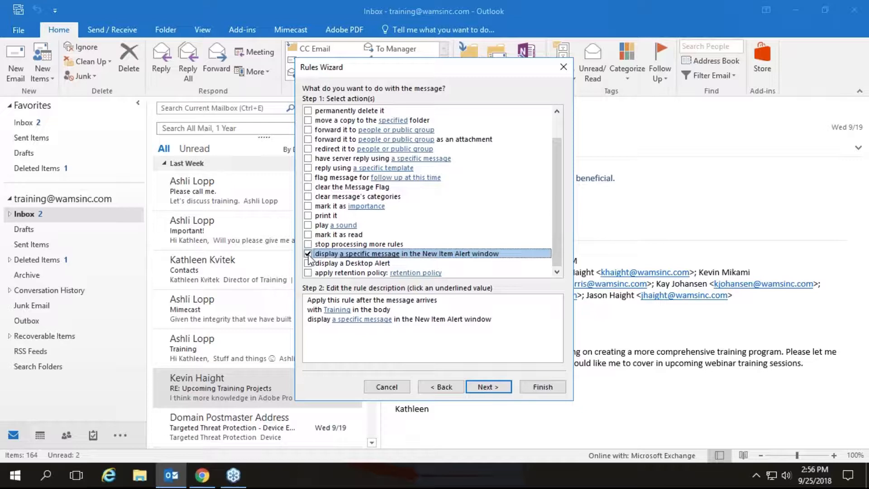
{"action": "left_click", "coordinate": [367, 321]}
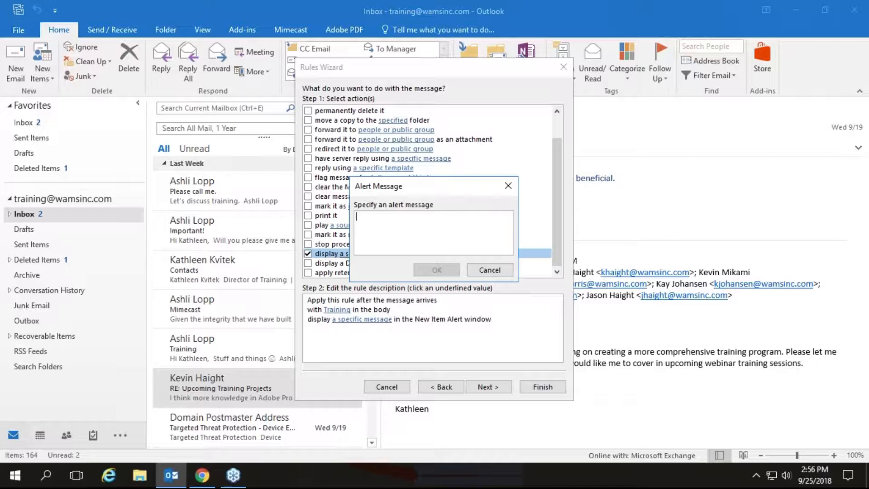
{"action": "type", "text": "Respond I"}
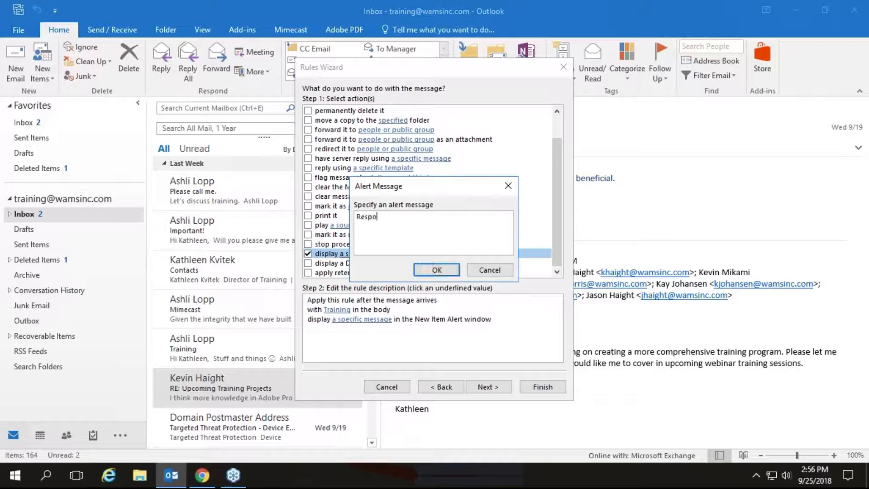
{"action": "type", "text": "mmediately"}
{"action": "left_click", "coordinate": [442, 271]}
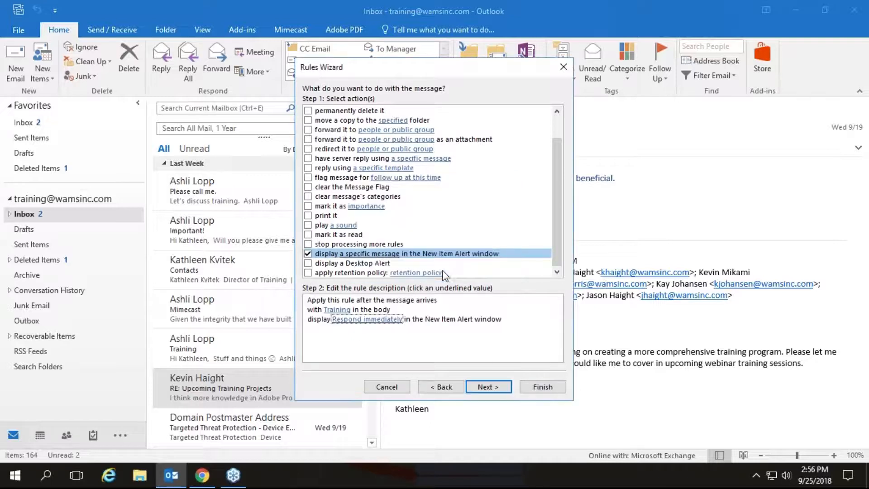
{"action": "left_click", "coordinate": [487, 387]}
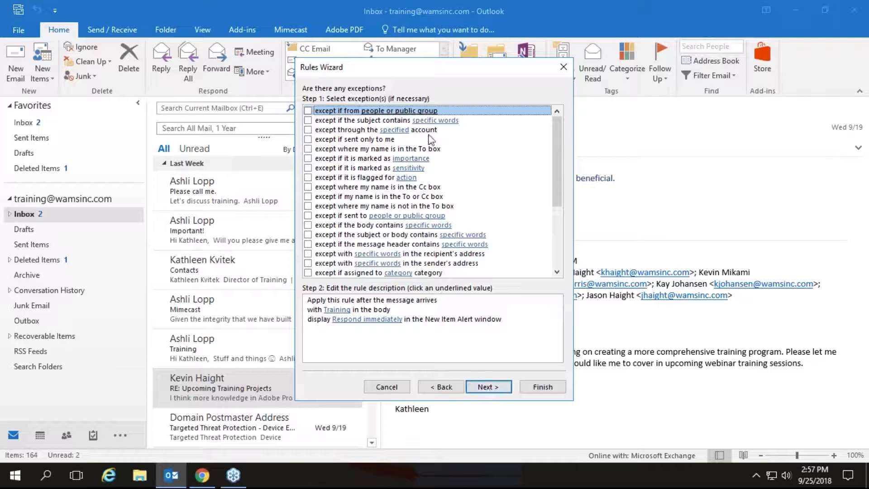
Skip exceptions, finish the rule named Training, and acknowledge the warning
{"action": "left_click", "coordinate": [488, 387]}
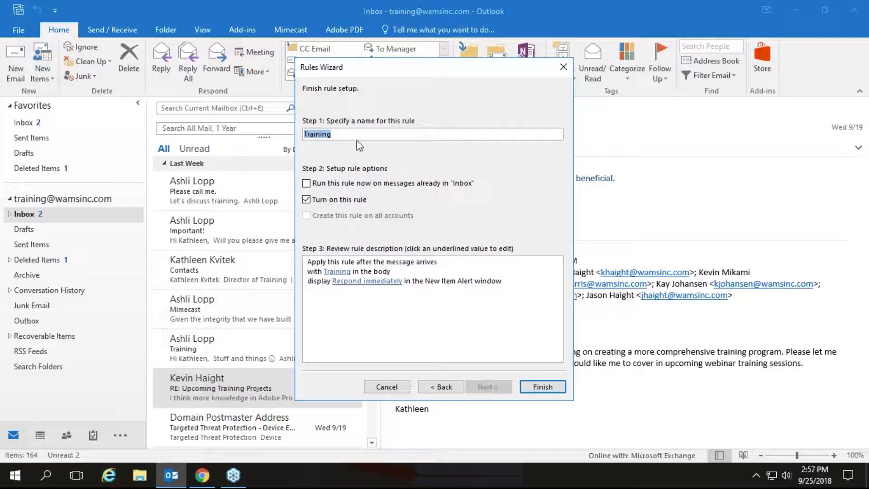
{"action": "left_click", "coordinate": [534, 388]}
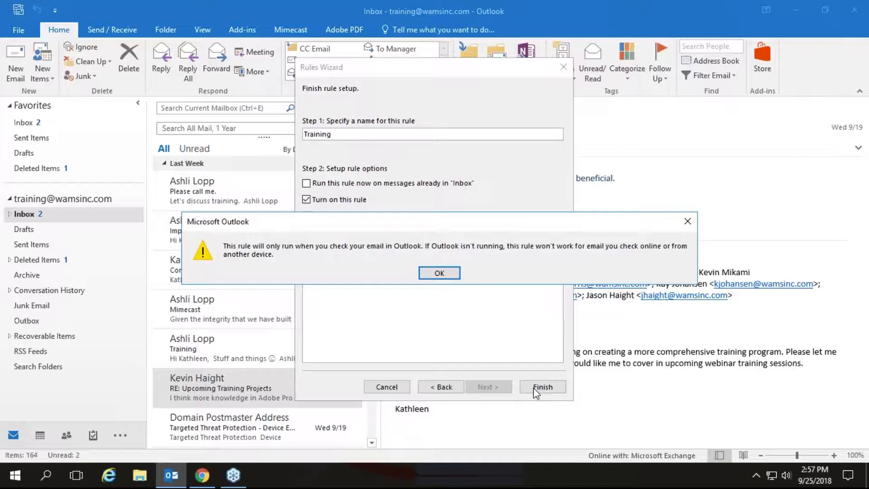
{"action": "left_click", "coordinate": [438, 273]}
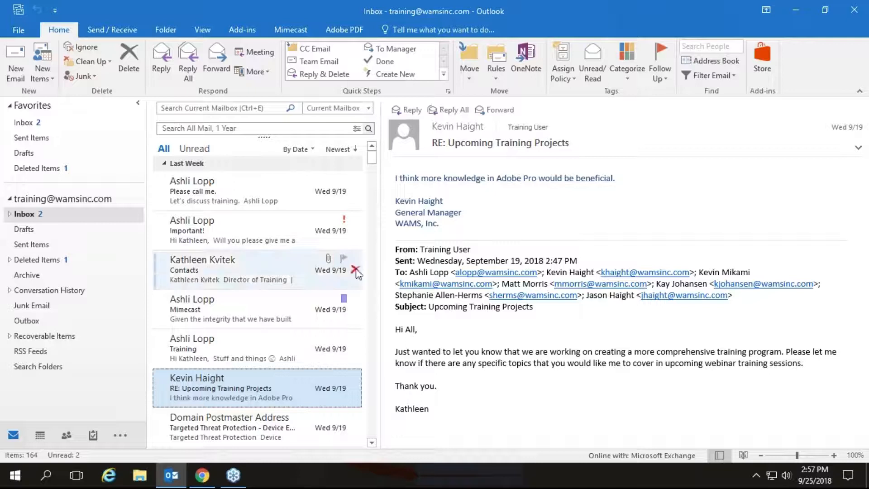
View the Please call me. message, close the Respond immediately alert, and return to the presentation
{"action": "left_click", "coordinate": [277, 201]}
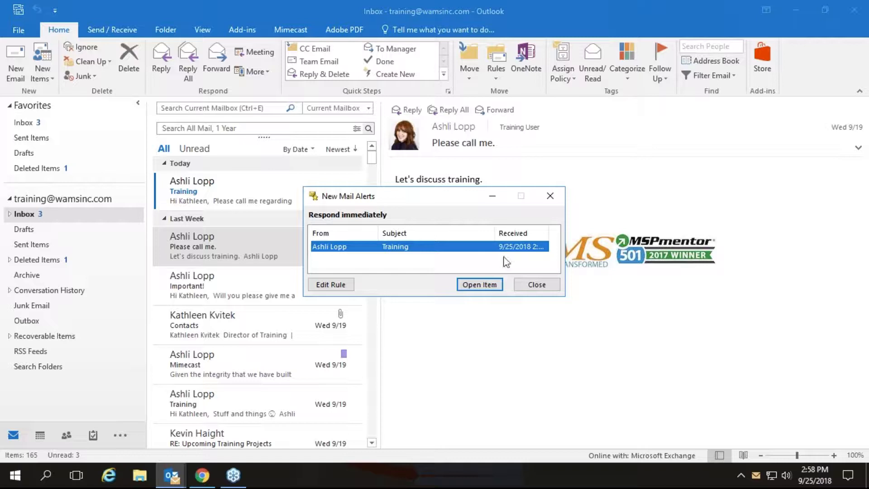
{"action": "left_click", "coordinate": [536, 285]}
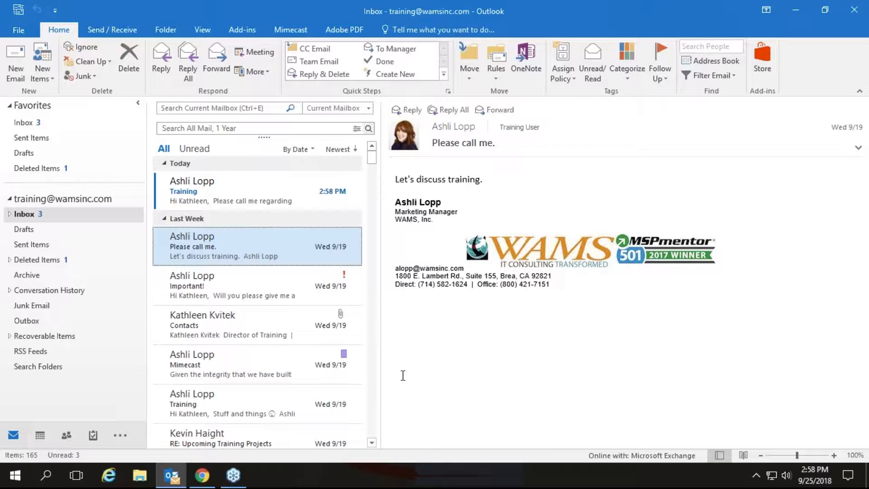
{"action": "left_click", "coordinate": [202, 475]}
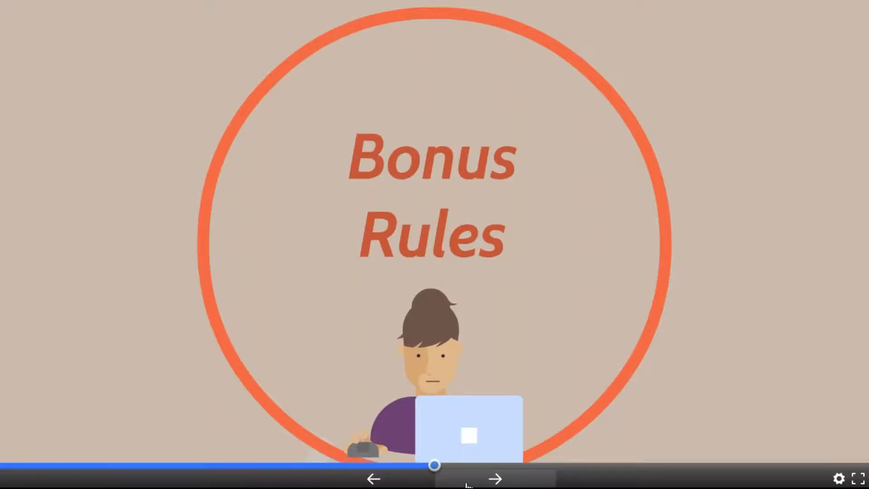
Advance the Prezi presentation two steps toward the Questions? slide
{"action": "left_click", "coordinate": [495, 480]}
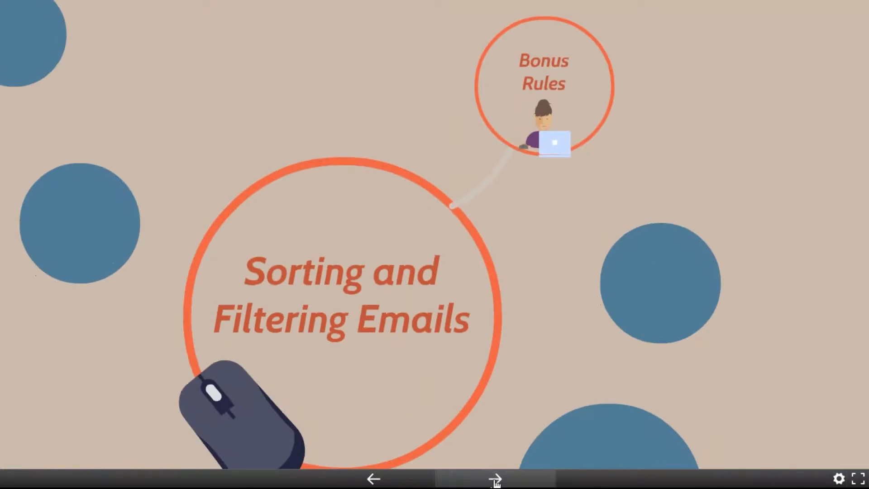
{"action": "left_click", "coordinate": [496, 479]}
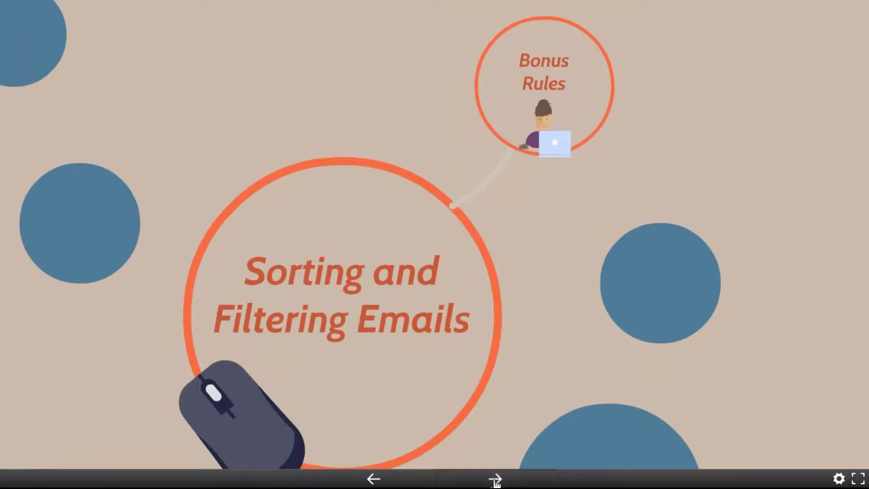